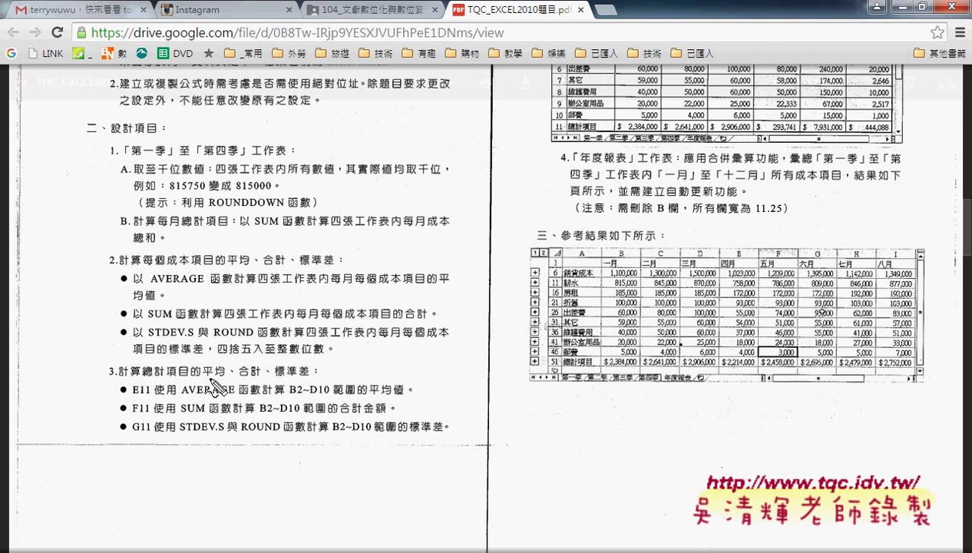
Mark the 平均, 合計 and B2~D10 requirements in the PDF, then switch to EXD02.xlsx
left_click_drag(203, 377, 311, 377)
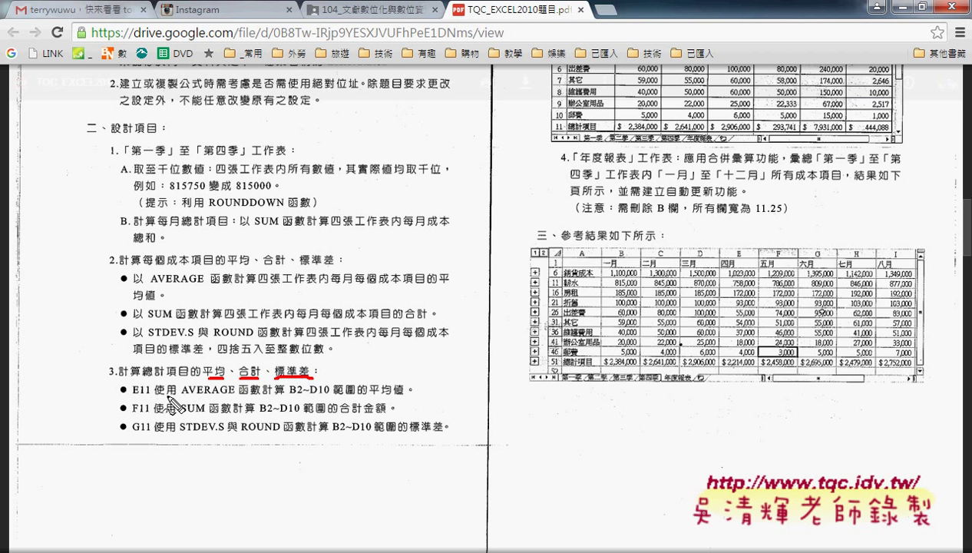
mouse_move(330, 396)
left_mouse_down()
mouse_move(301, 397)
mouse_move(326, 407)
mouse_move(325, 384)
left_mouse_up()
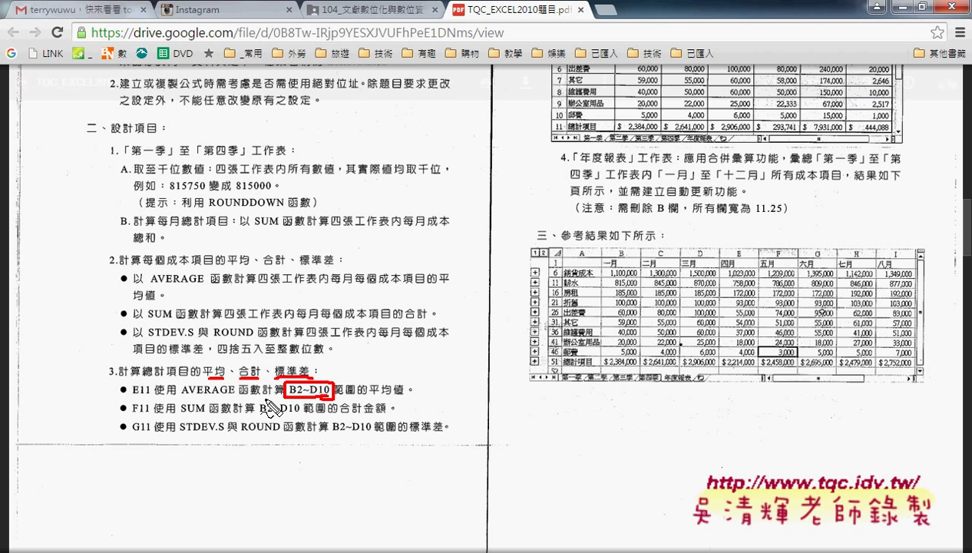
key("Escape")
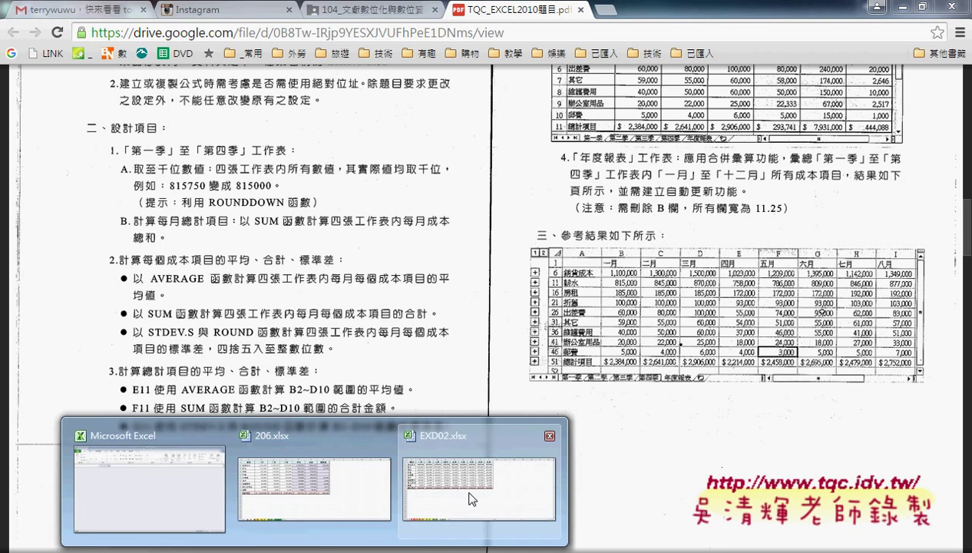
left_click(465, 489)
Review the 第一季 monthly cost figures and E11's existing formula
left_click(71, 530)
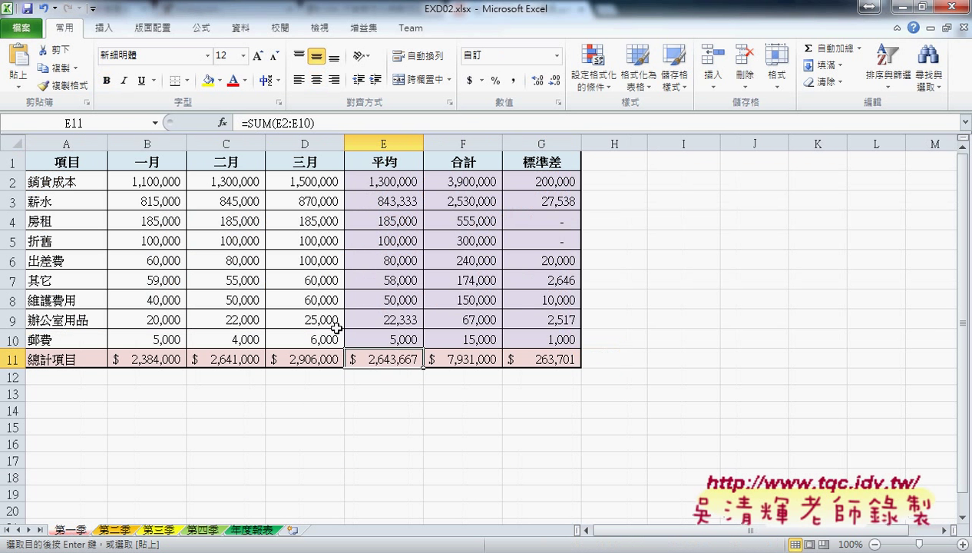
mouse_move(130, 182)
left_mouse_down()
mouse_move(305, 314)
mouse_move(319, 339)
left_mouse_up()
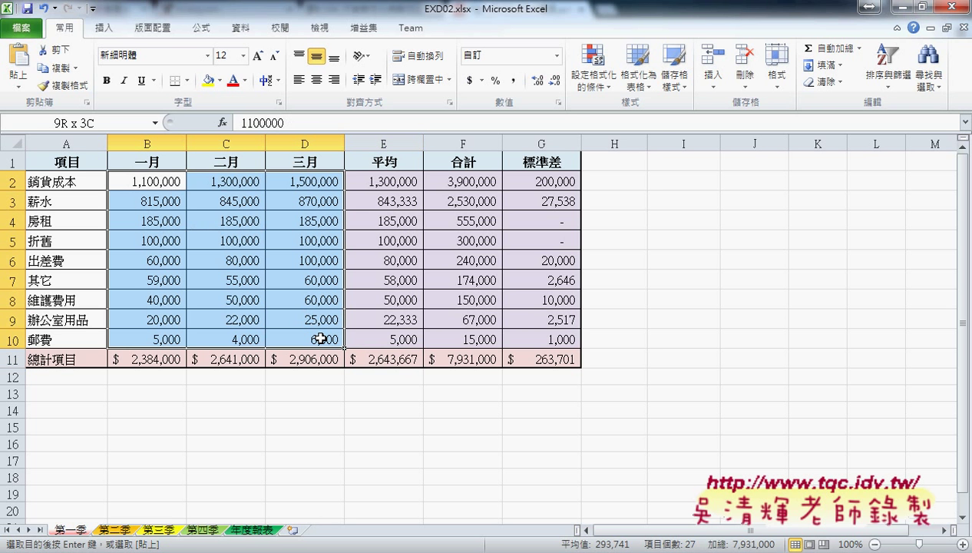
left_click(385, 361)
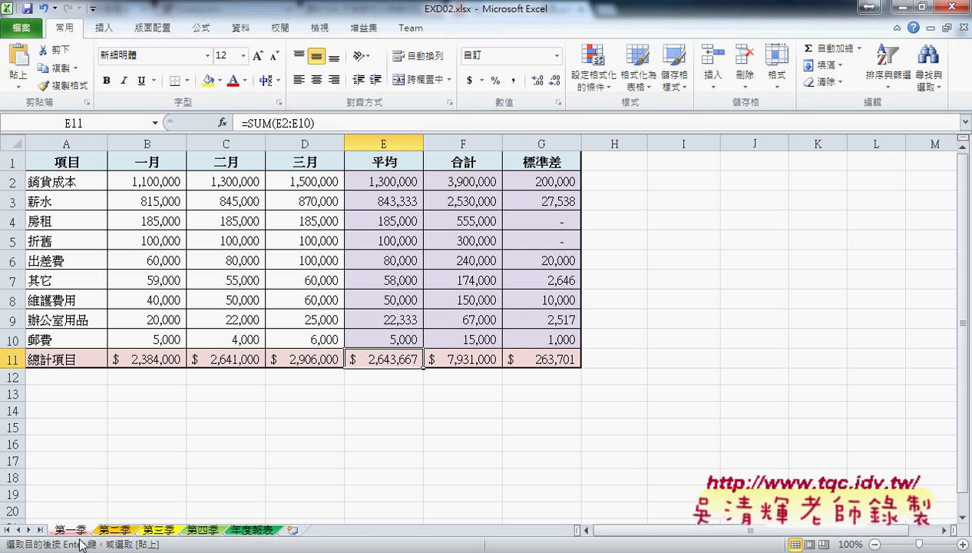
Group the 第一季 through 第四季 sheets, leaving 年度報表 out of the group
left_click(201, 530, "shift")
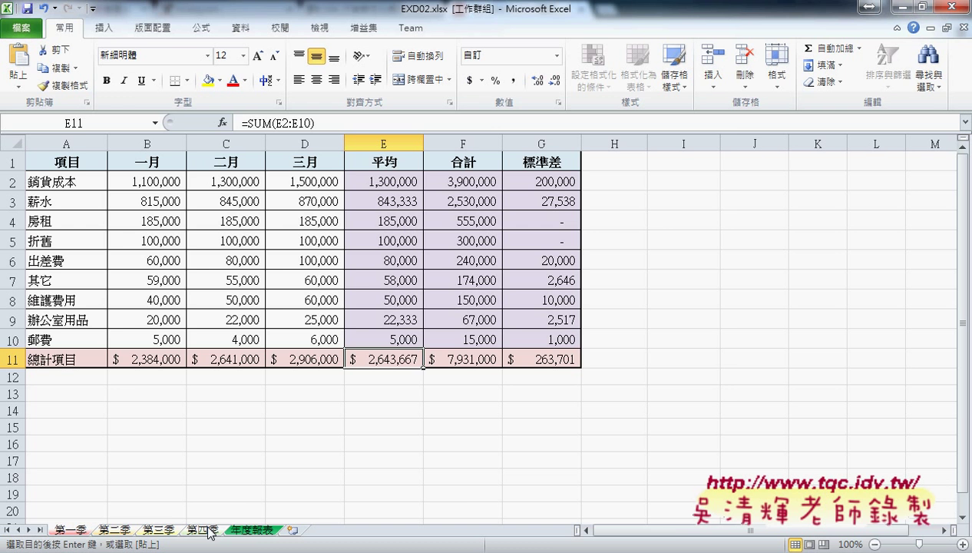
left_click(256, 531, "shift")
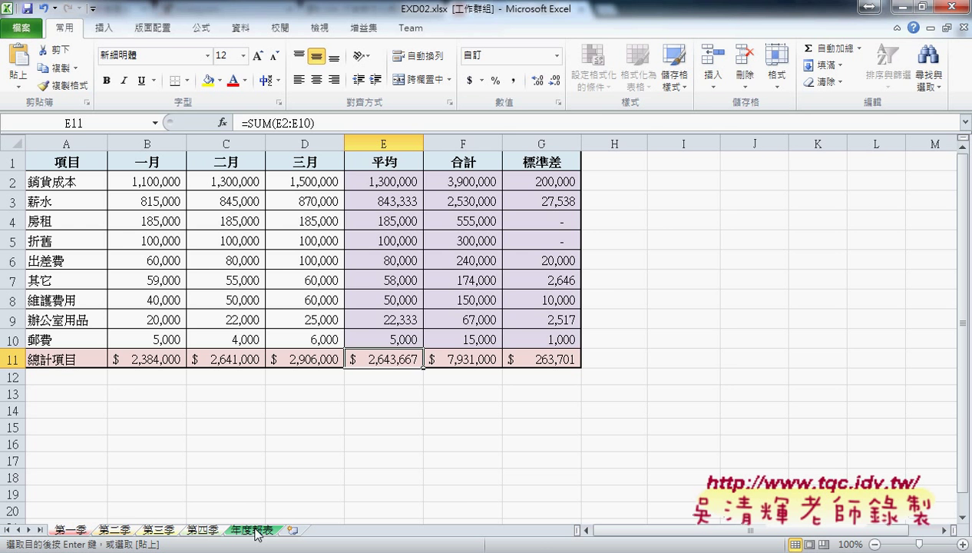
left_click(258, 533)
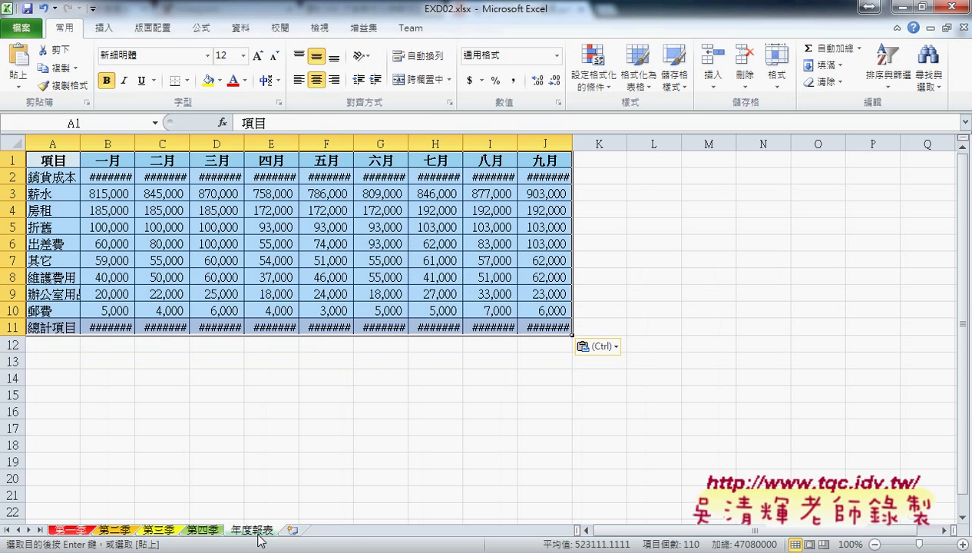
left_click(77, 530)
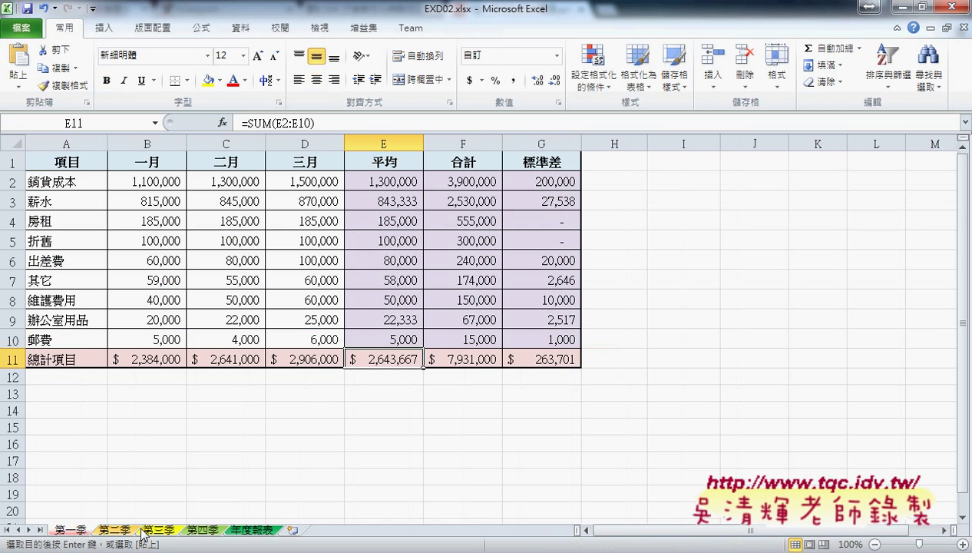
left_click(196, 529, "shift")
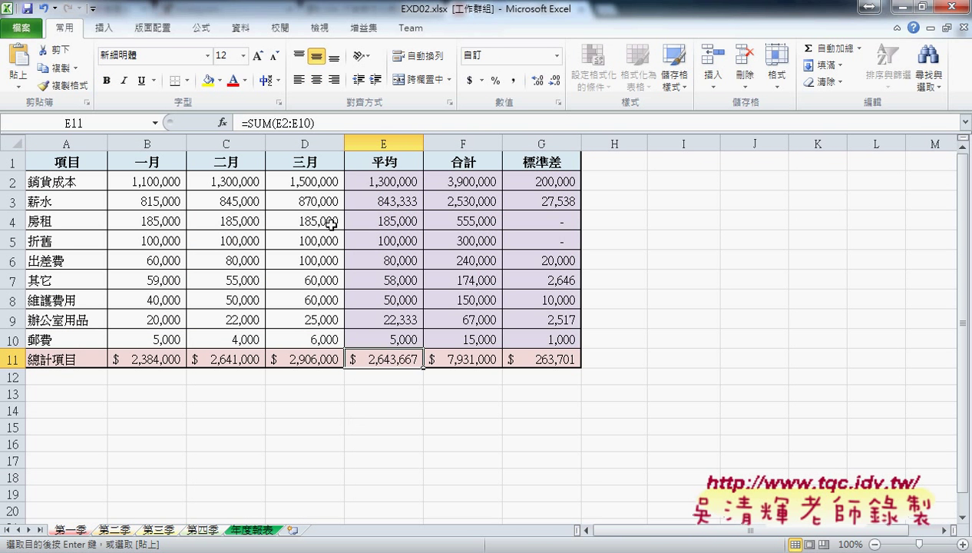
Change E11's formula to =SUM(B2:D10), showing 7,931,000
left_click_drag(278, 123, 313, 123)
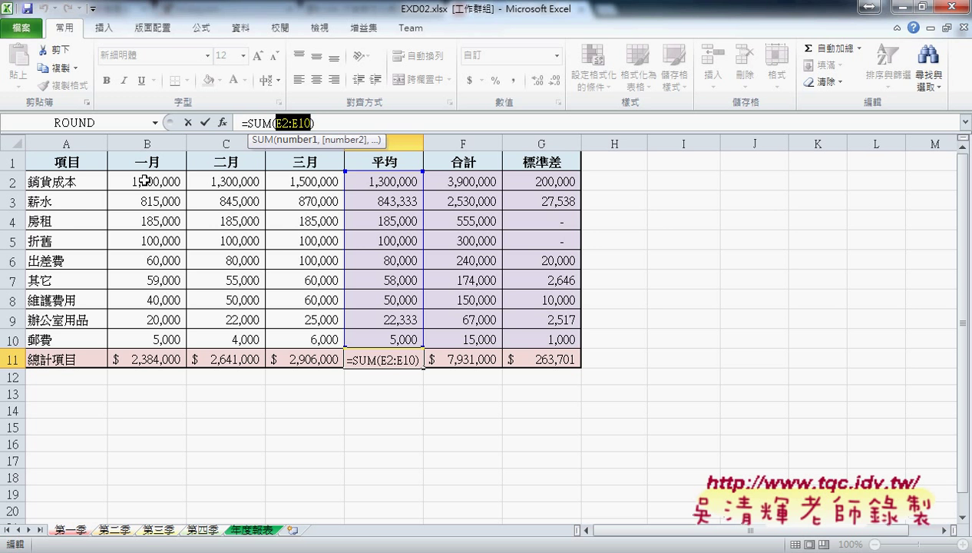
mouse_move(145, 183)
left_mouse_down()
mouse_move(232, 280)
mouse_move(315, 317)
mouse_move(332, 342)
left_mouse_up()
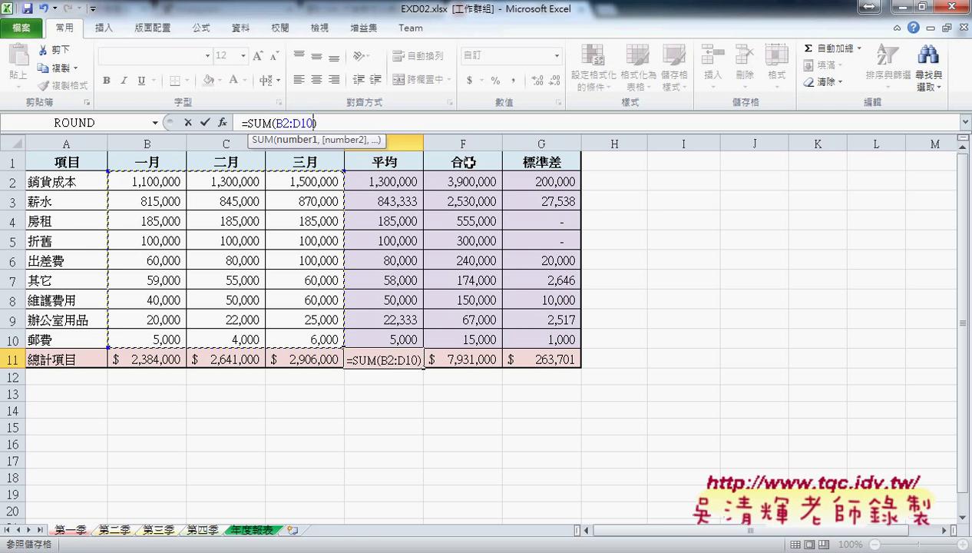
left_click(205, 122)
Check the task PDF against F11, then return to cell E11
left_click(456, 360)
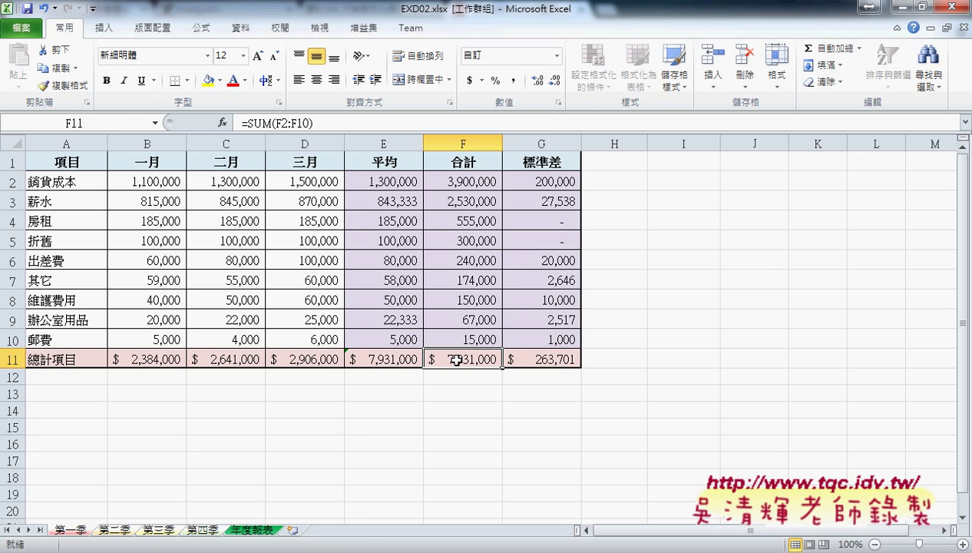
left_click(277, 499)
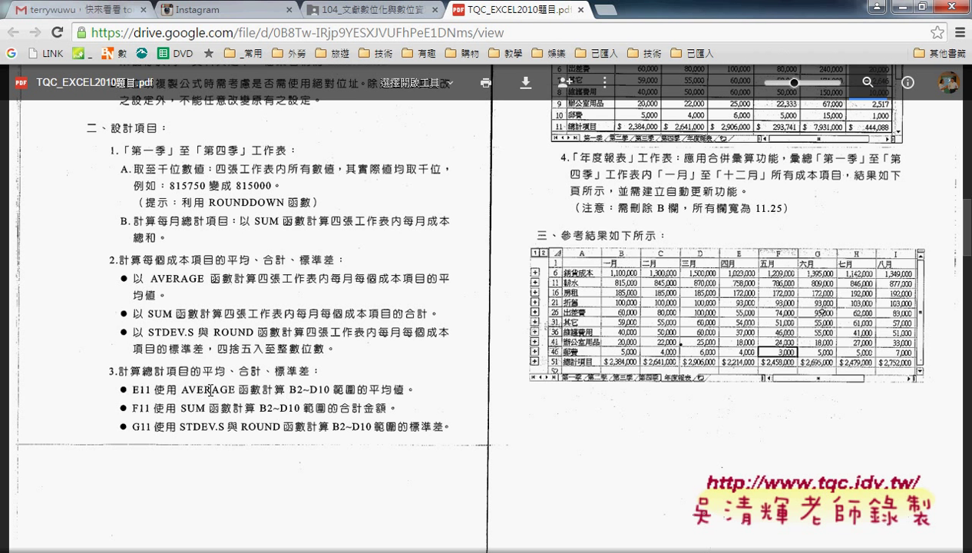
left_click(874, 7)
left_click(383, 359)
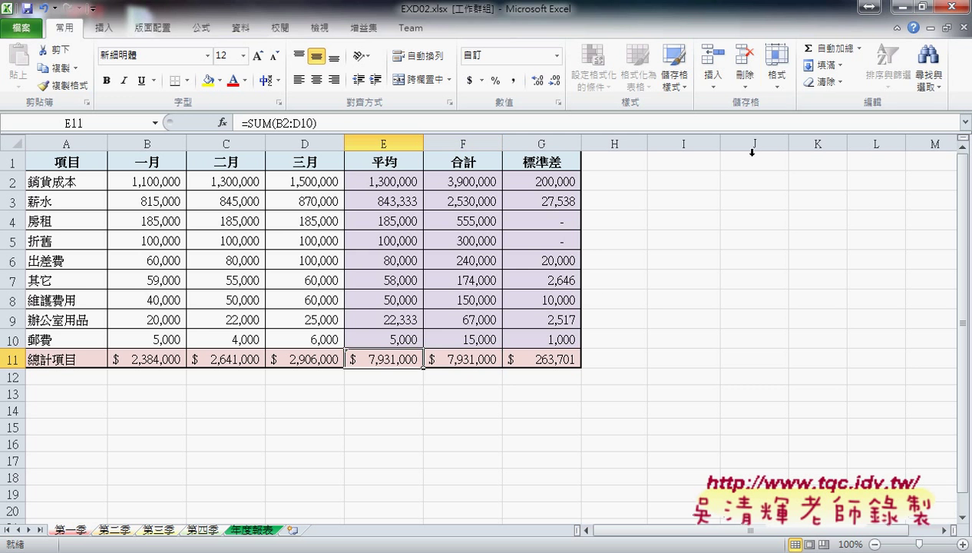
Make E11 =AVERAGE(B2:D10) with AutoSum's 平均值, showing 293,741
left_click(858, 48)
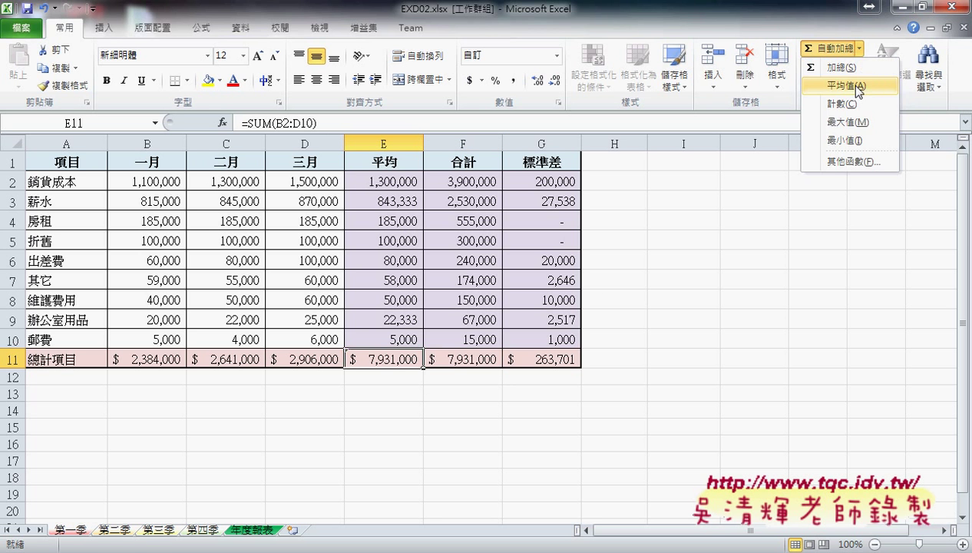
left_click(857, 85)
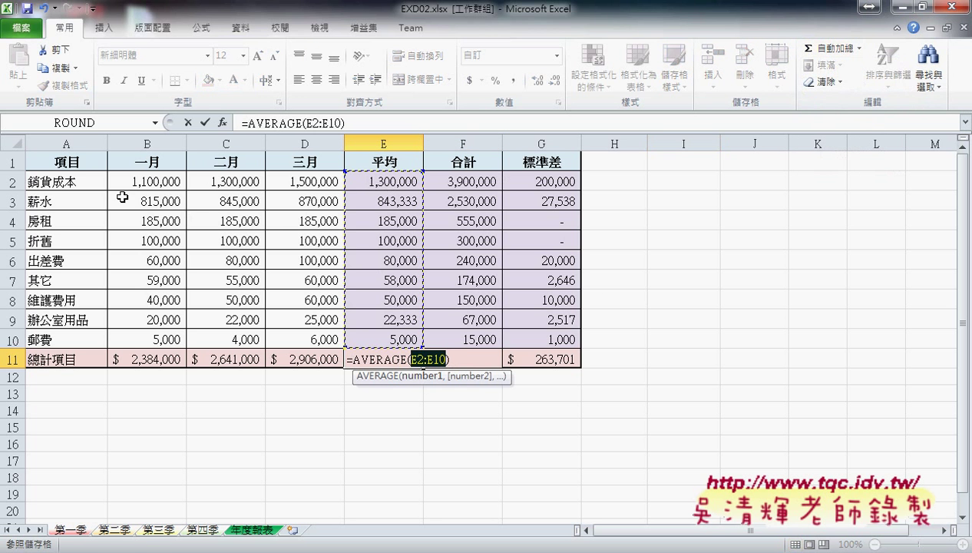
left_click_drag(123, 181, 310, 338)
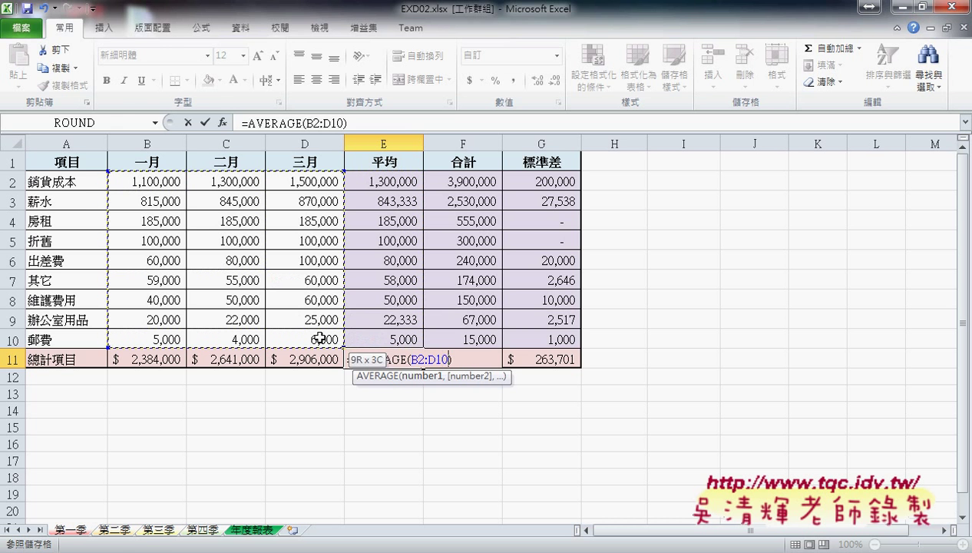
left_click(206, 124)
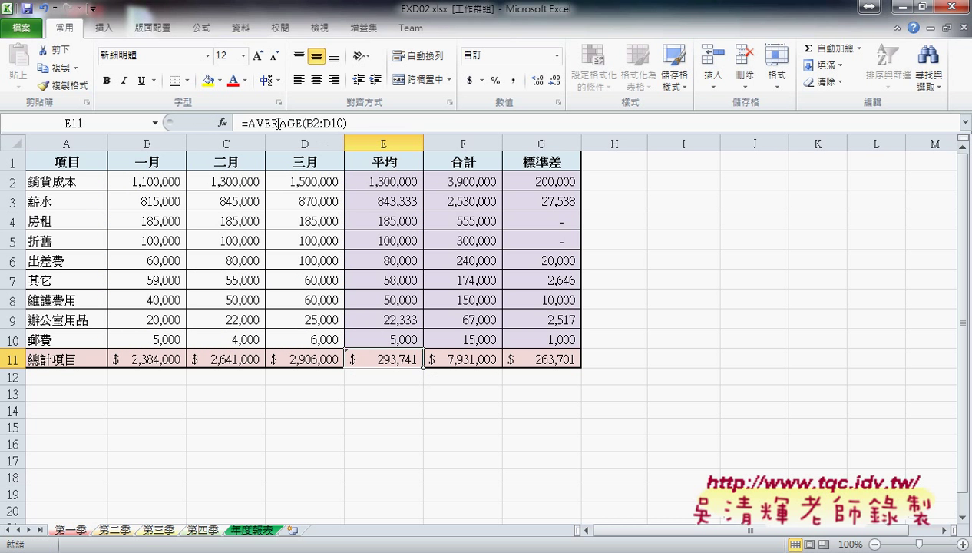
Change F11's formula to =SUM(B2:D10), totaling 7,931,000
left_click(460, 354)
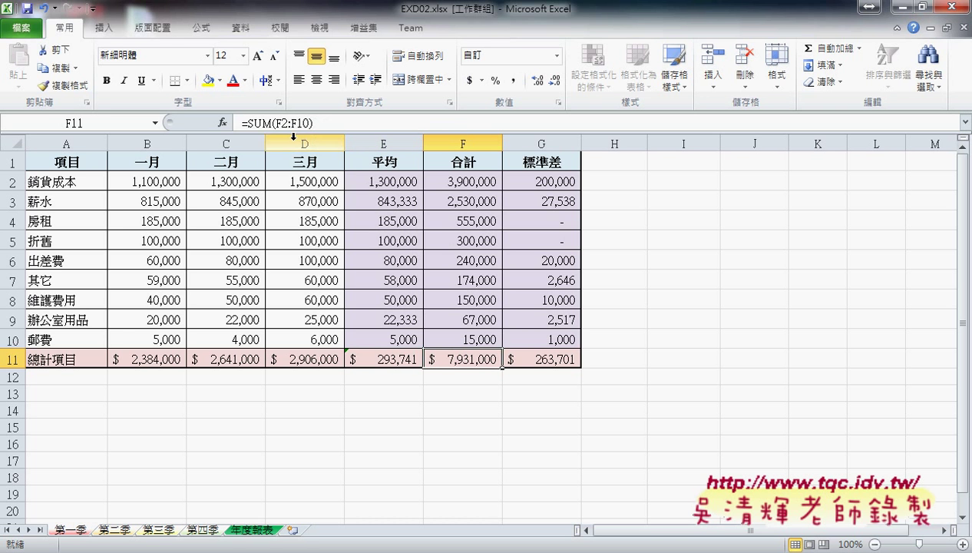
left_click_drag(269, 123, 309, 123)
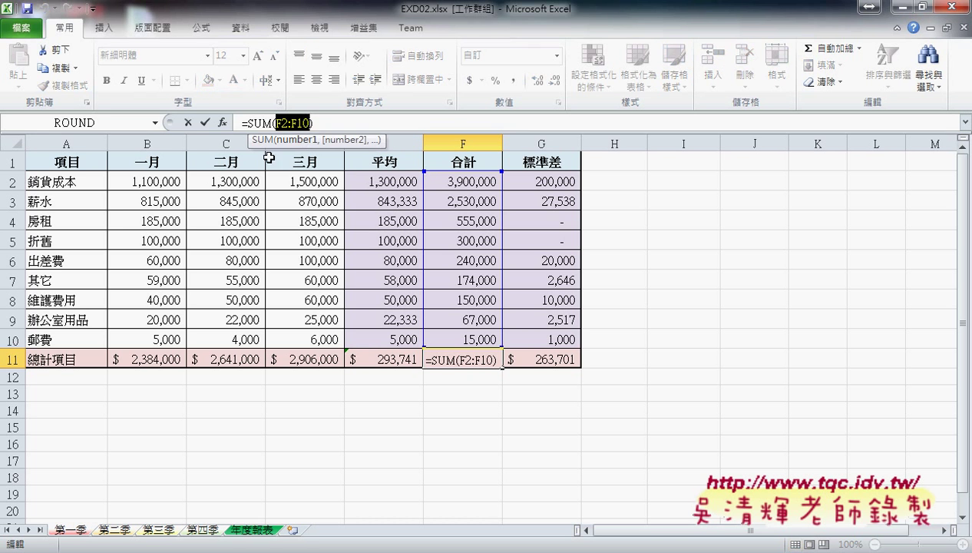
left_click_drag(176, 177, 322, 338)
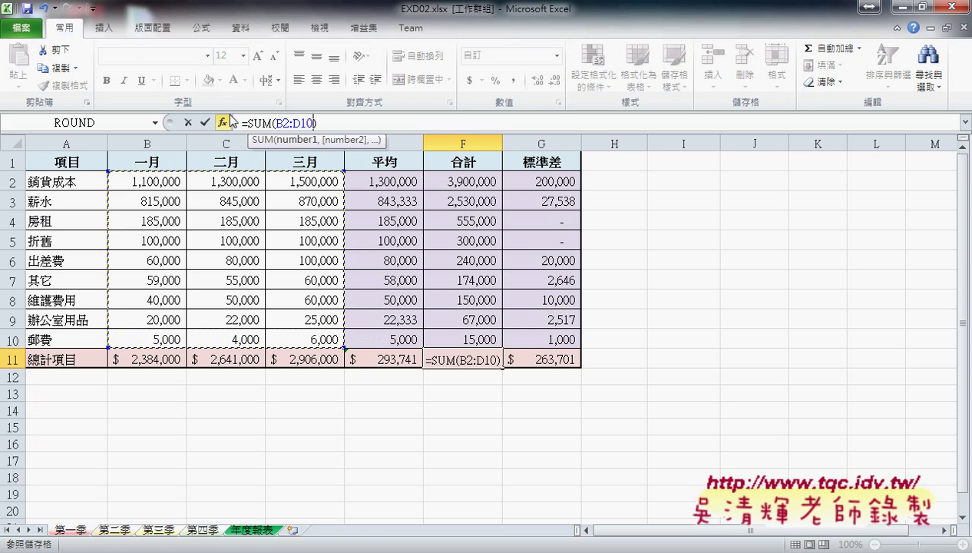
left_click(204, 122)
left_click(553, 358)
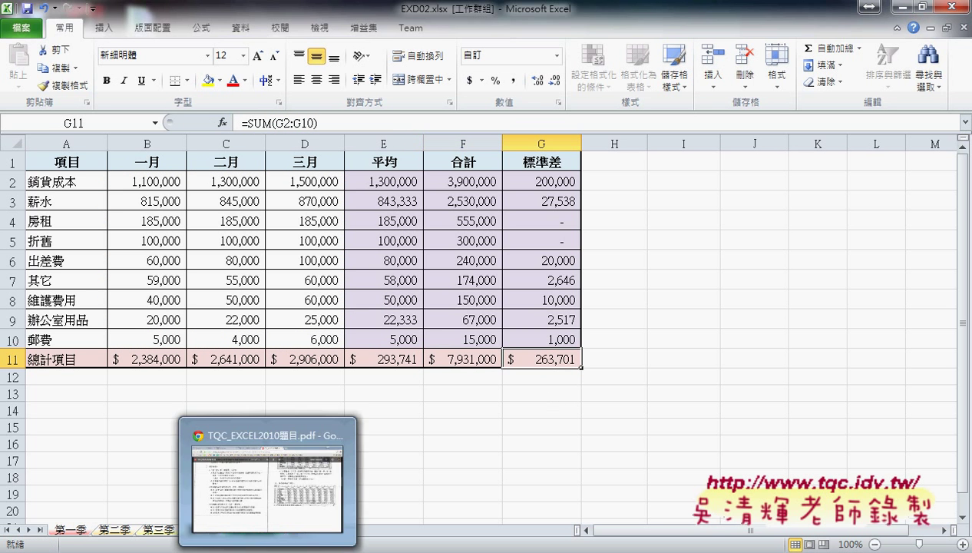
Check the G11 requirement in the PDF, then delete G11's old =SUM(G2:G10) formula
left_click(276, 457)
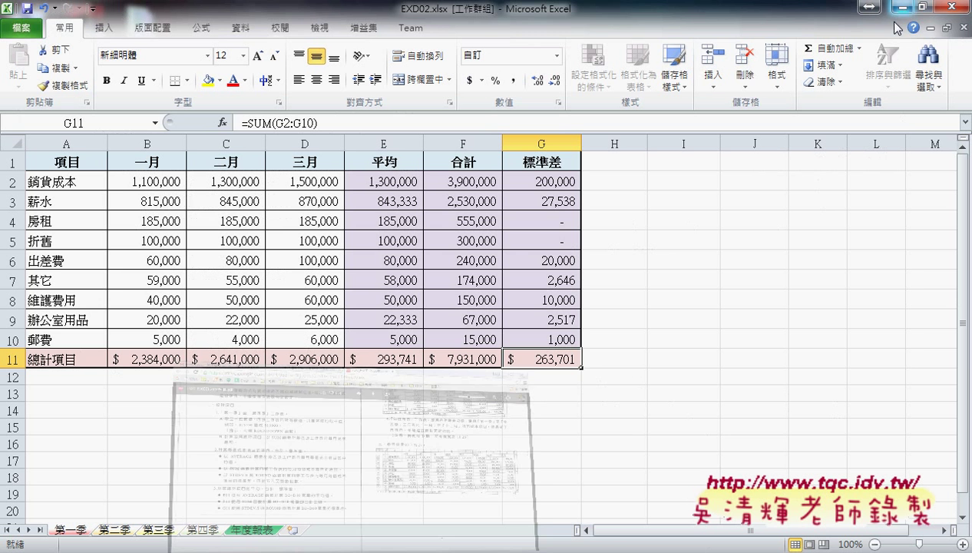
left_click(875, 8)
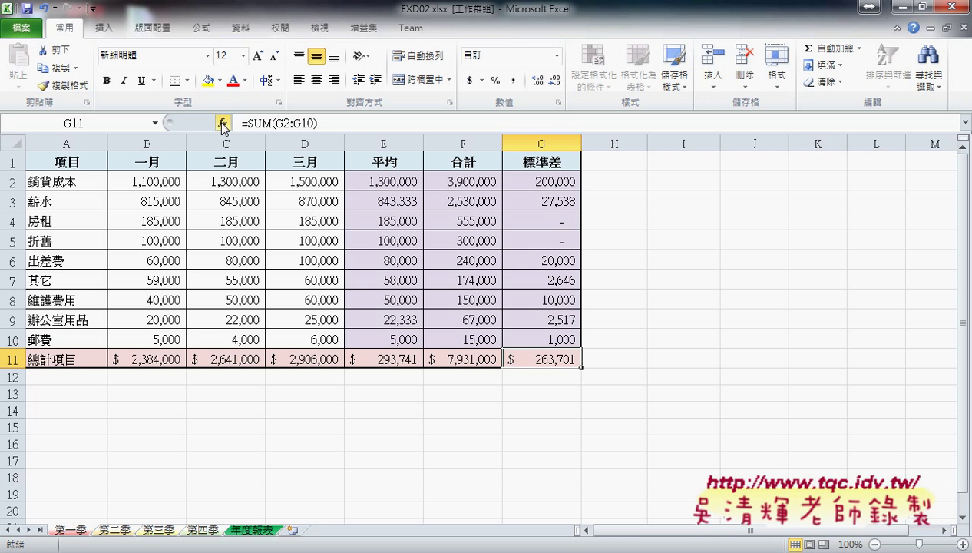
left_click_drag(363, 126, 192, 129)
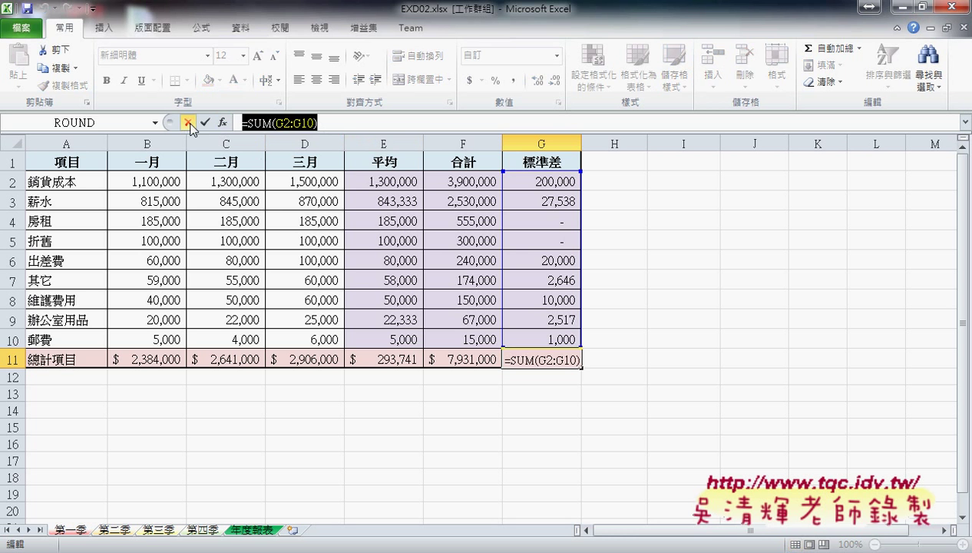
key("Delete")
Insert =STDEV.S(B2:D10) into G11 through Insert Function
left_click(222, 122)
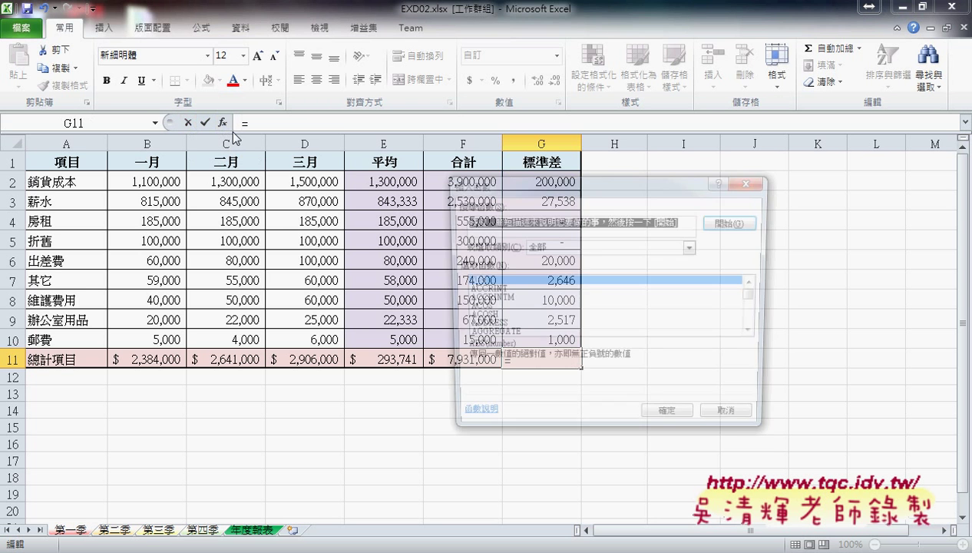
left_click(610, 246)
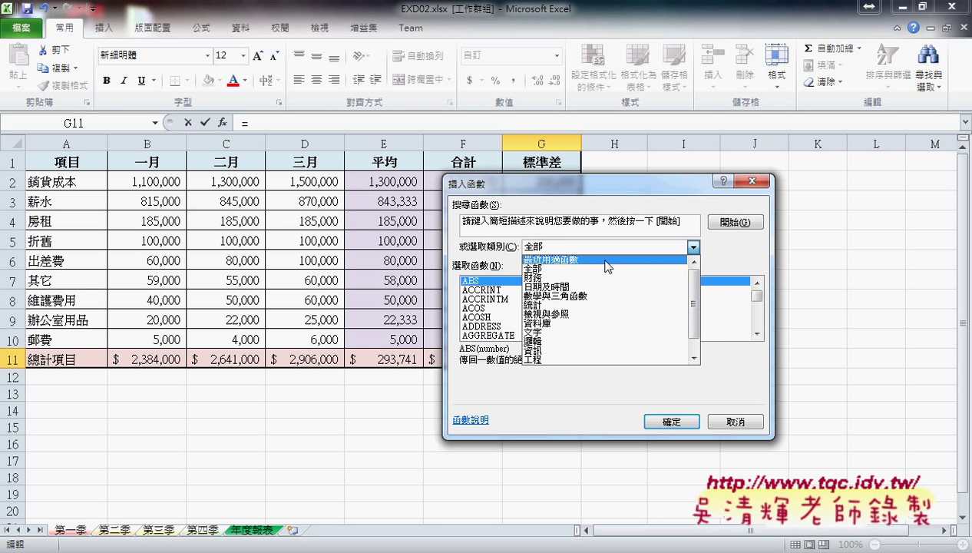
left_click(579, 259)
left_click(476, 291)
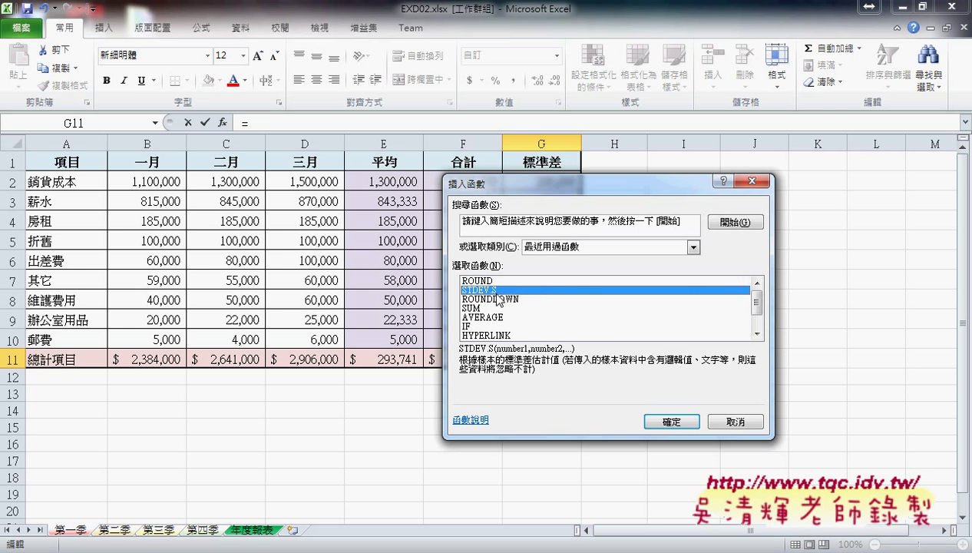
left_click(663, 422)
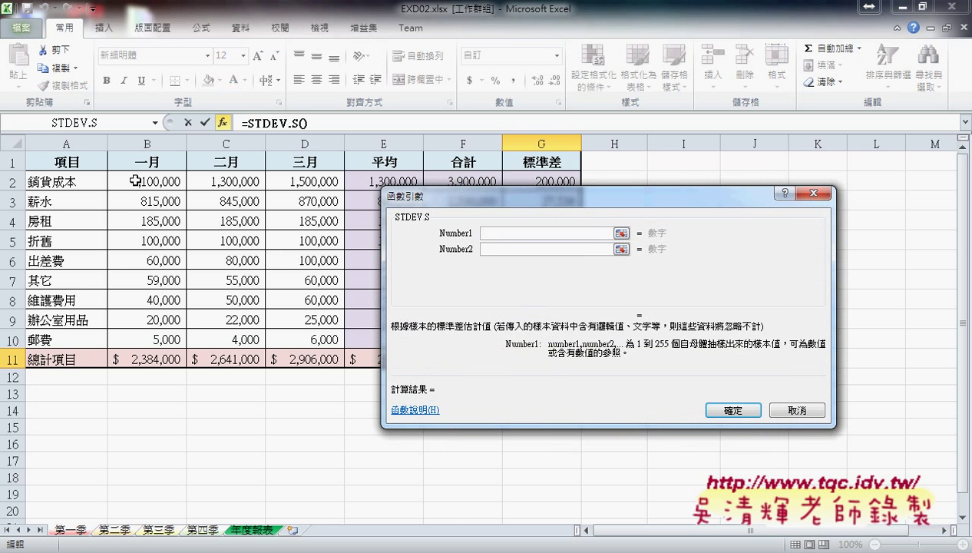
left_click_drag(134, 180, 322, 345)
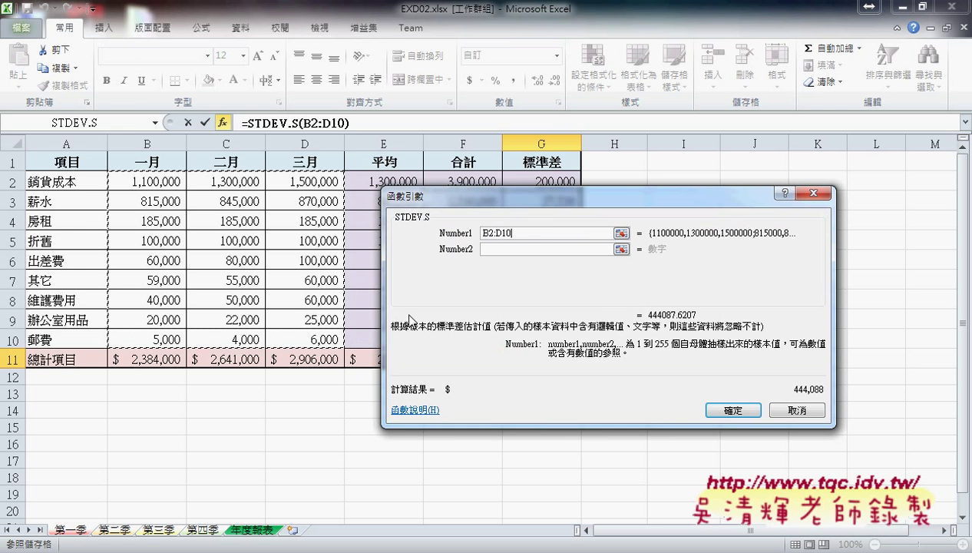
left_click(729, 413)
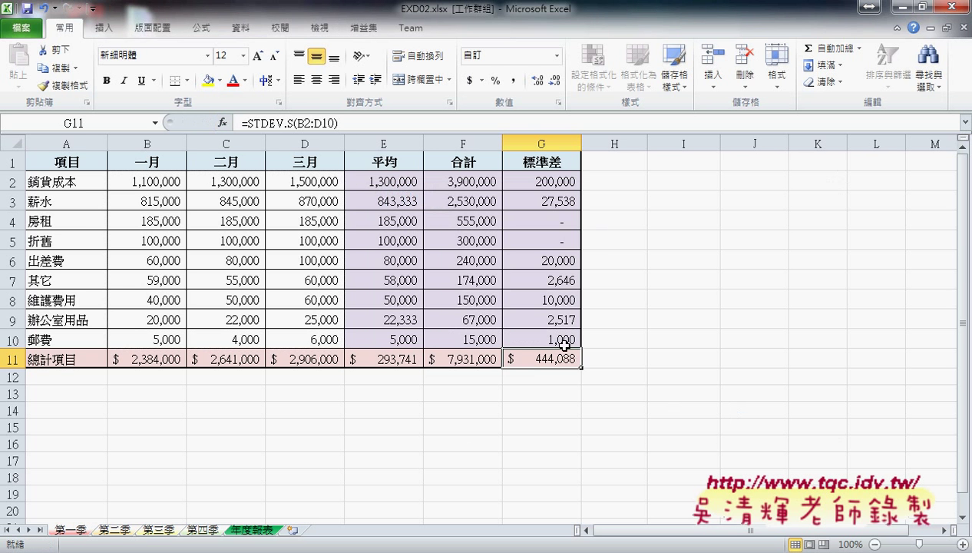
Wrap the STDEV.S expression in ROUND with 0 digits: =ROUND(STDEV.S(B2:D10),0)
left_click_drag(250, 122, 337, 123)
right_click(347, 123)
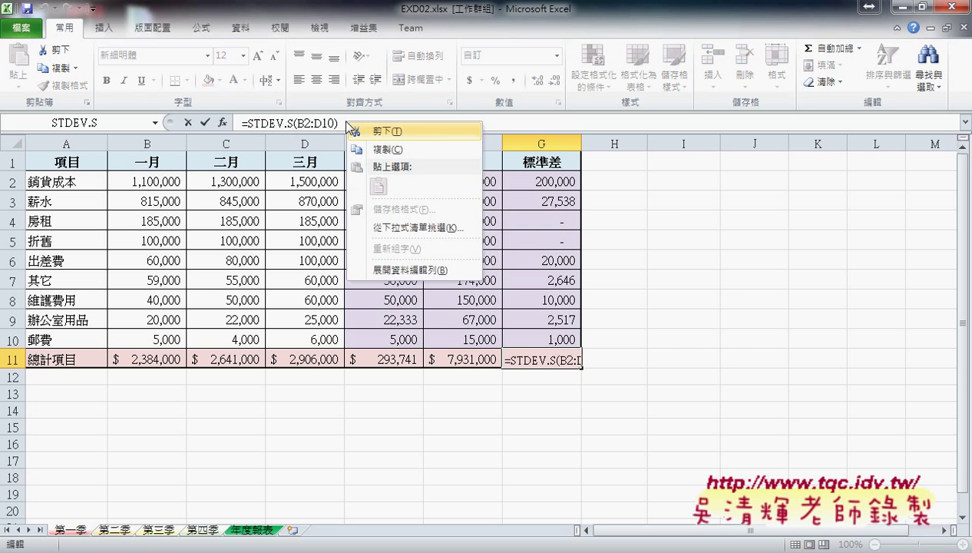
left_click(360, 132)
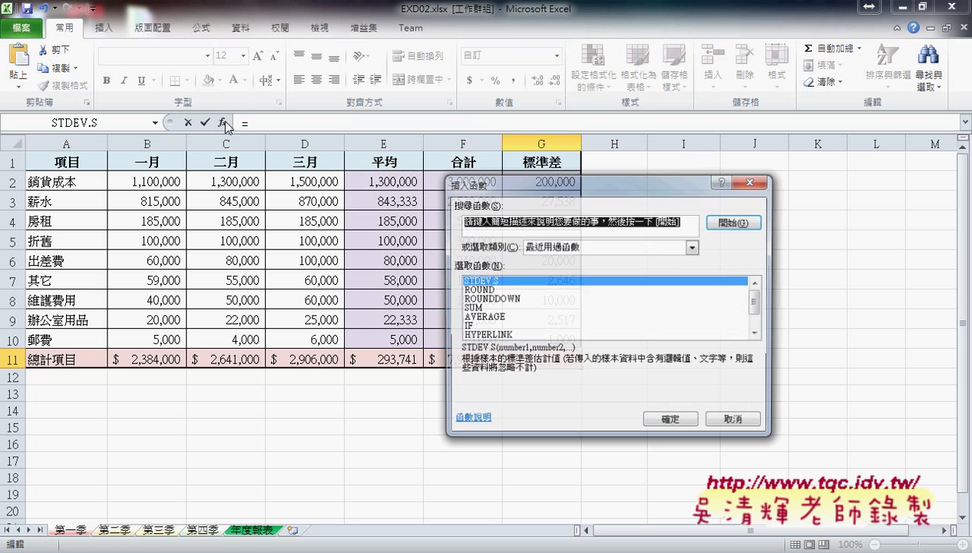
left_click(221, 122)
left_click(480, 290)
left_click(671, 422)
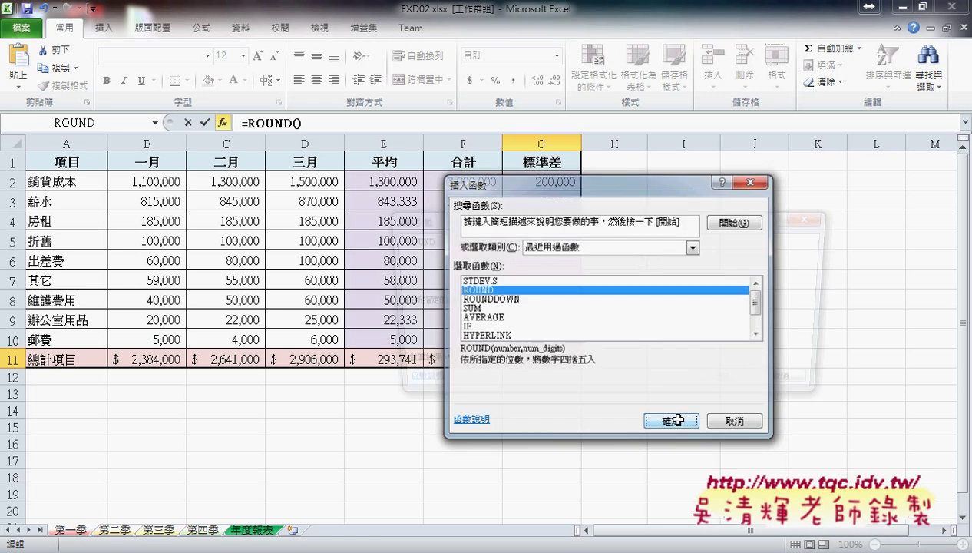
right_click(528, 256)
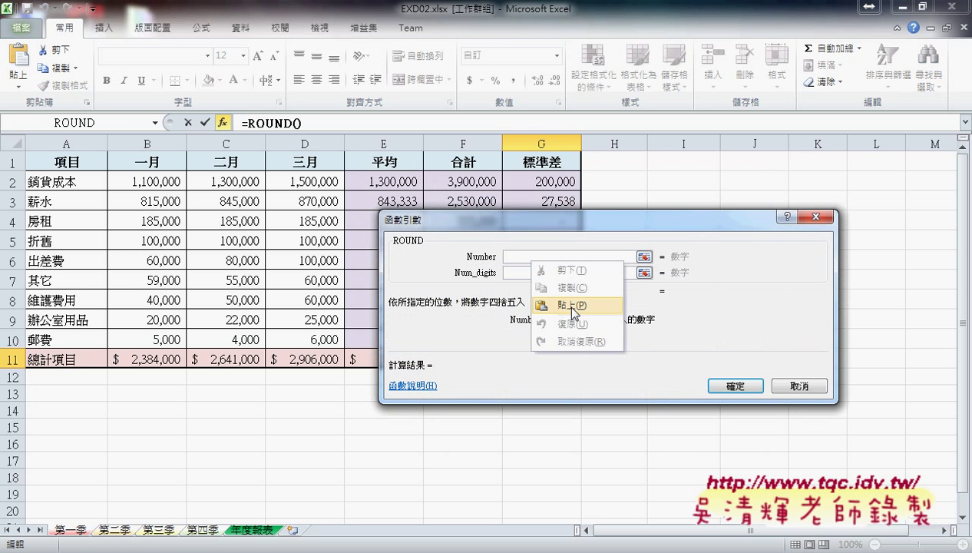
left_click(565, 303)
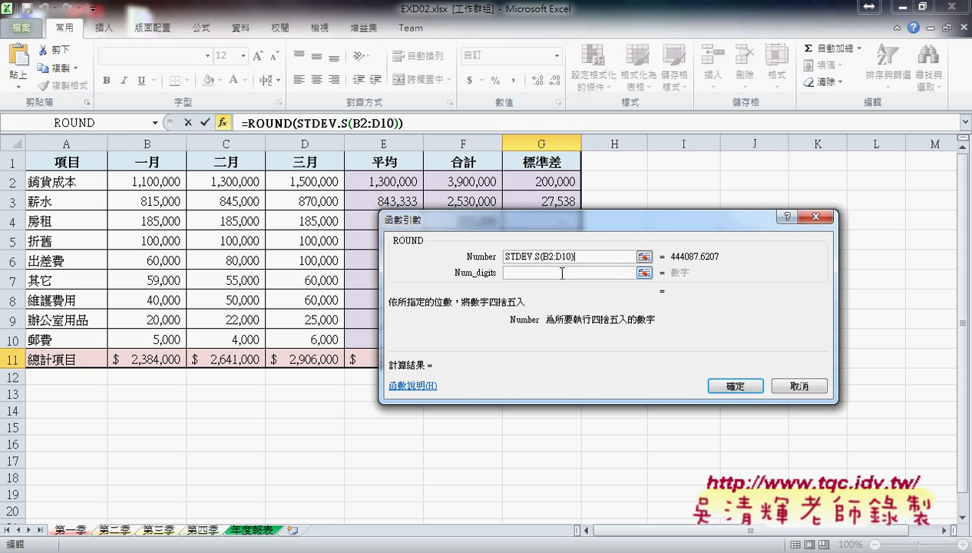
left_click(562, 272)
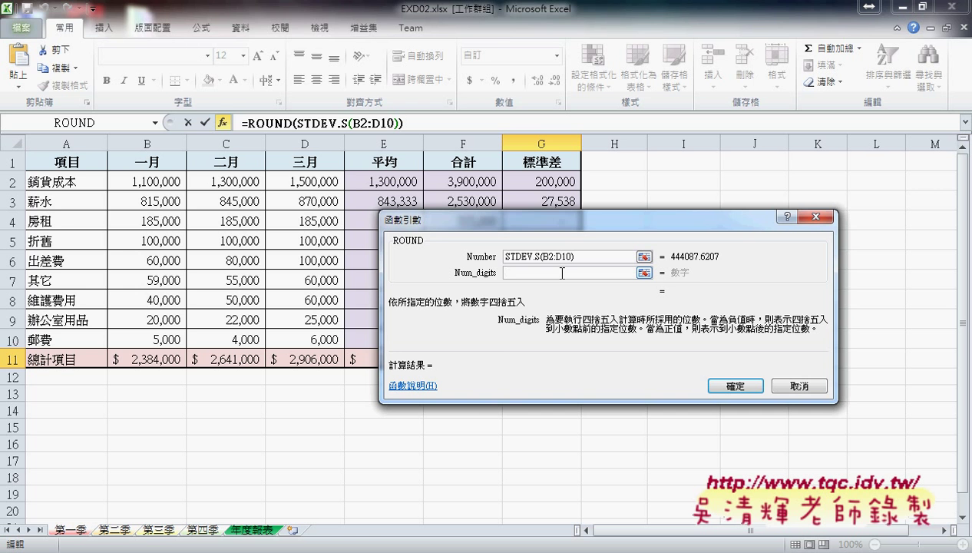
type("0")
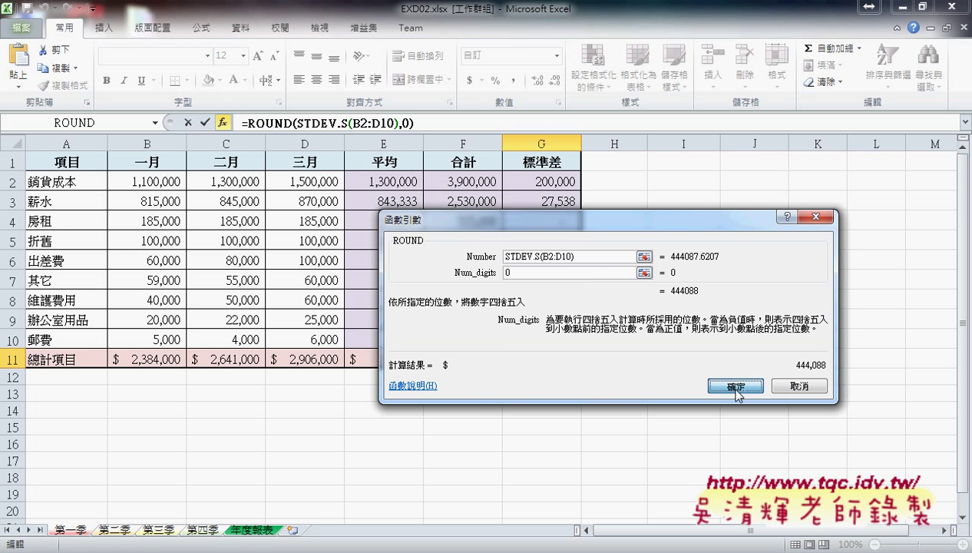
left_click(734, 386)
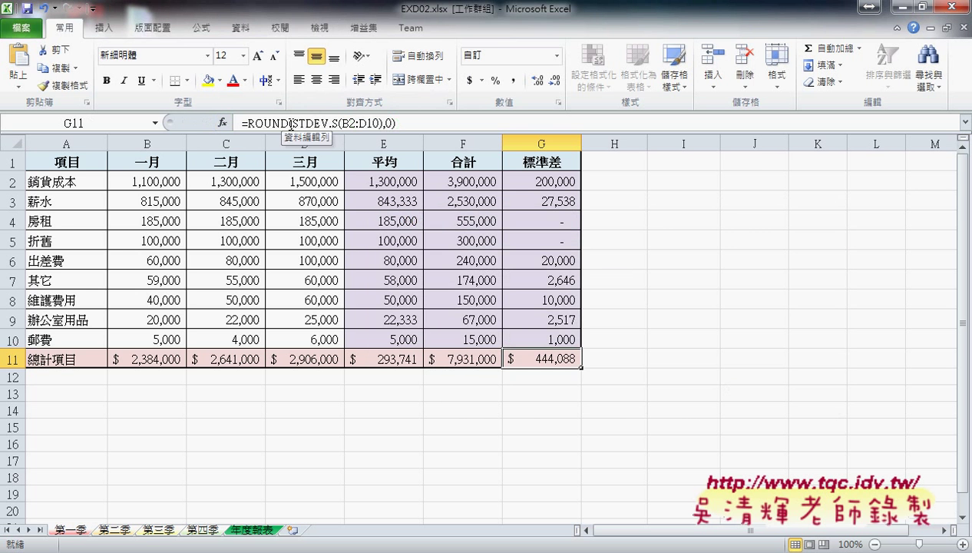
left_click_drag(293, 124, 387, 124)
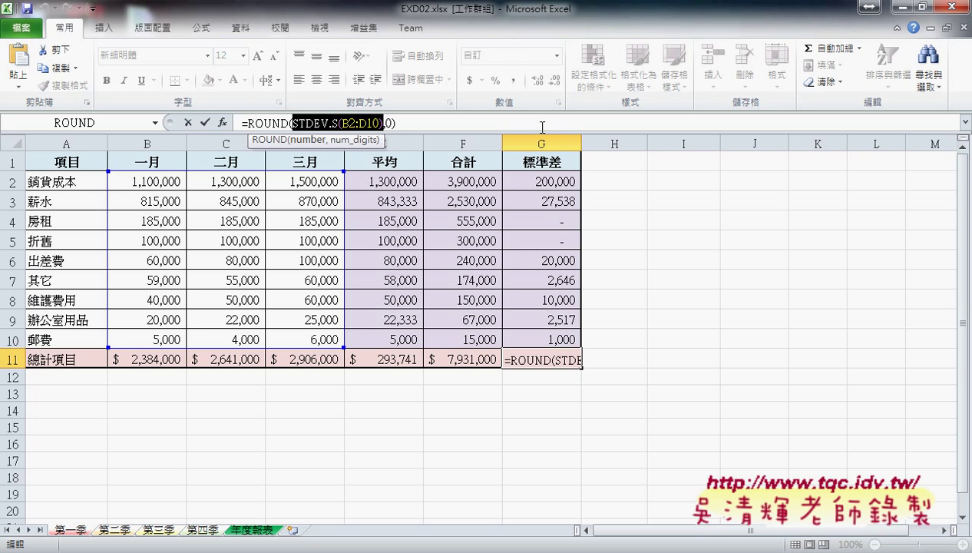
left_click(204, 122)
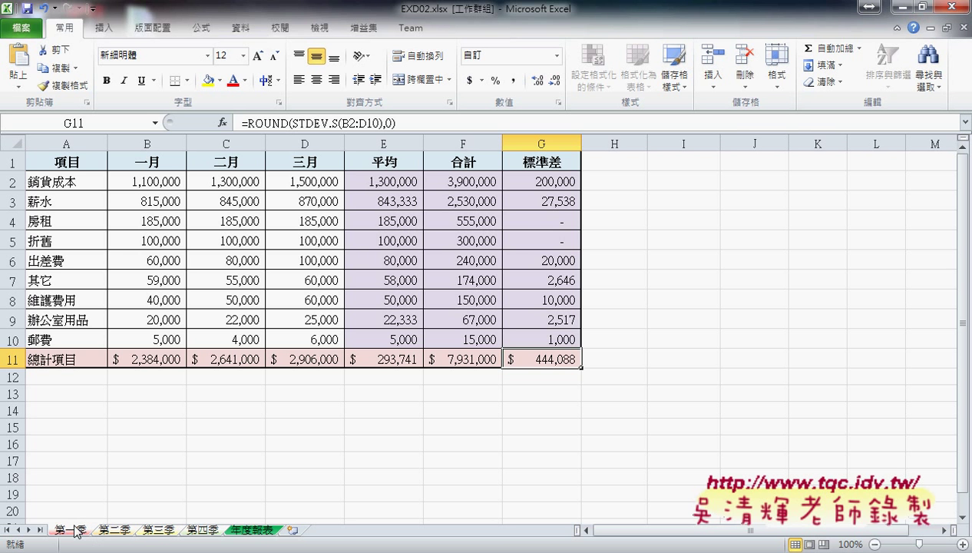
Ungroup the sheets, verify 第四季's E11, F11 and G11 formulas, then return to 年度報表
left_click(261, 531)
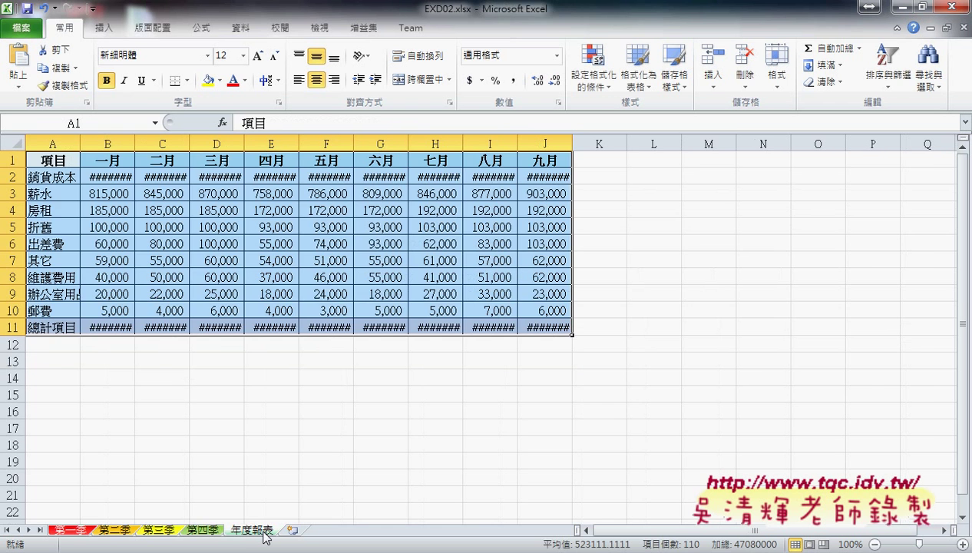
left_click(204, 530)
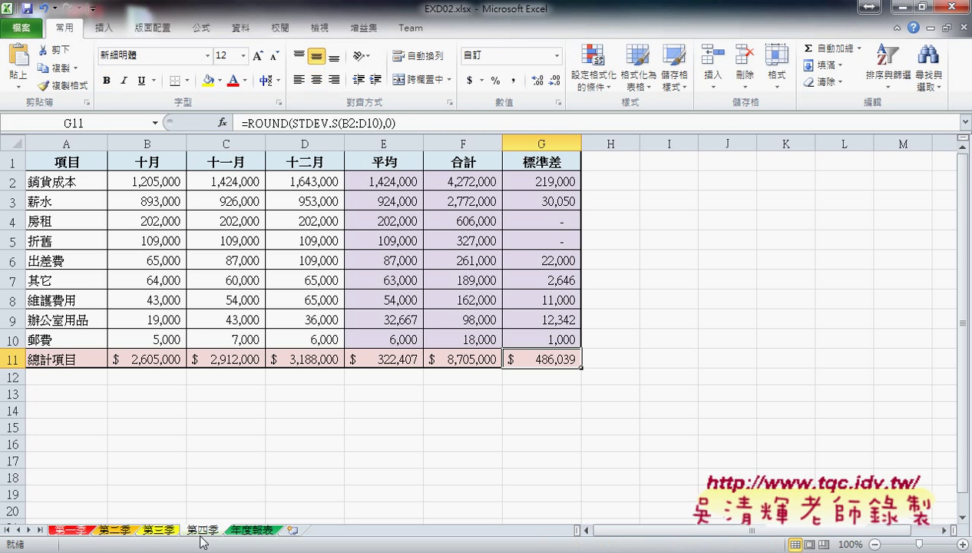
left_click(388, 358)
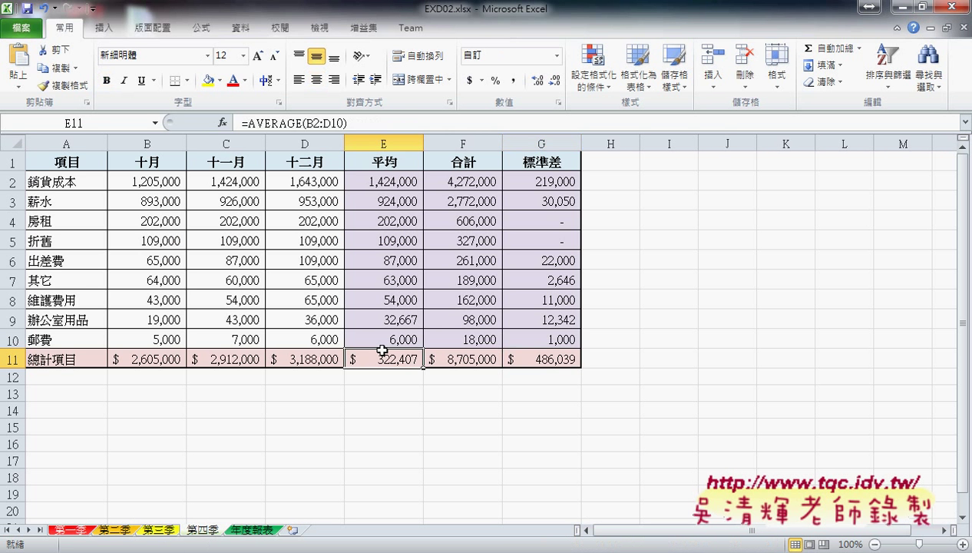
left_click(457, 358)
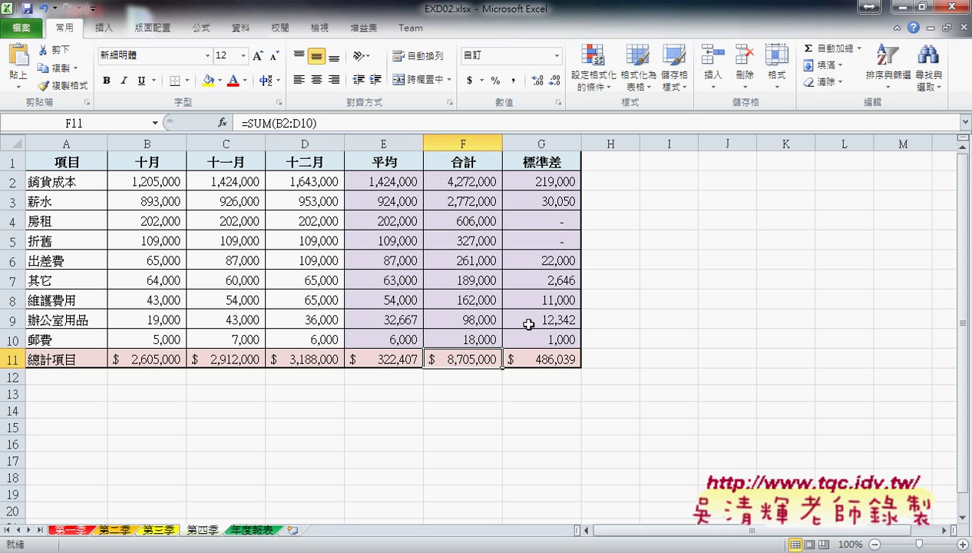
left_click(538, 362)
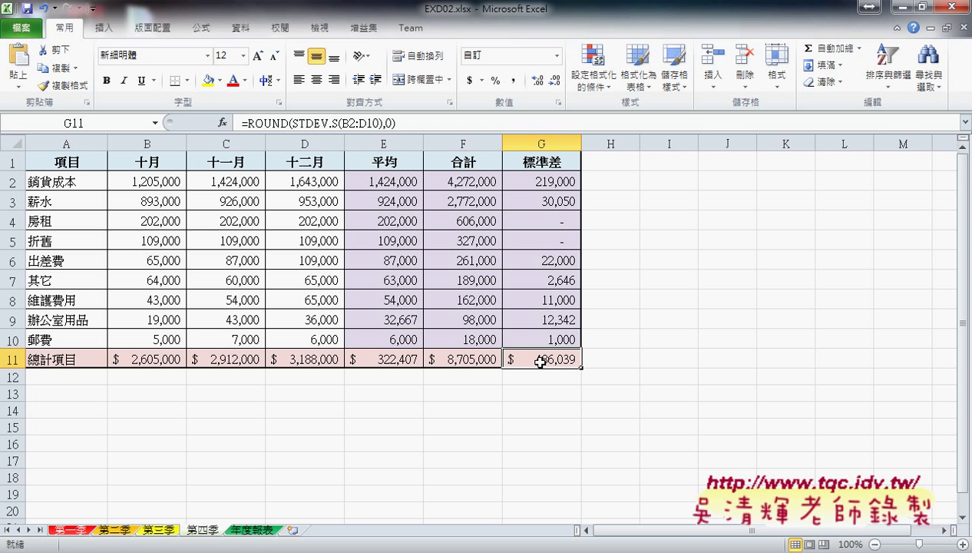
left_click(254, 530)
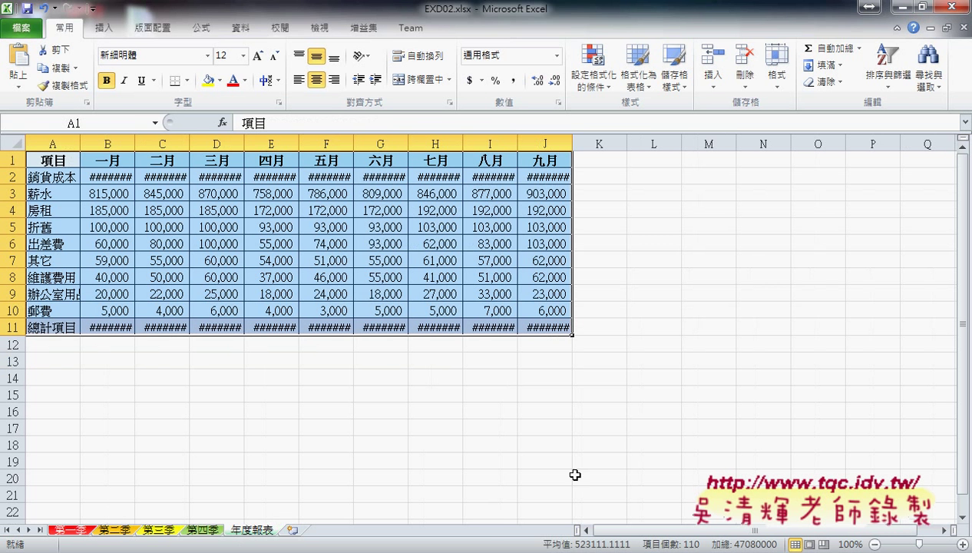
Paste 第一季's A1:D11 table into 年度報表 at A1, then delete its values, keeping the formatting
mouse_move(598, 377)
left_mouse_down()
mouse_move(529, 261)
mouse_move(20, 155)
left_mouse_up()
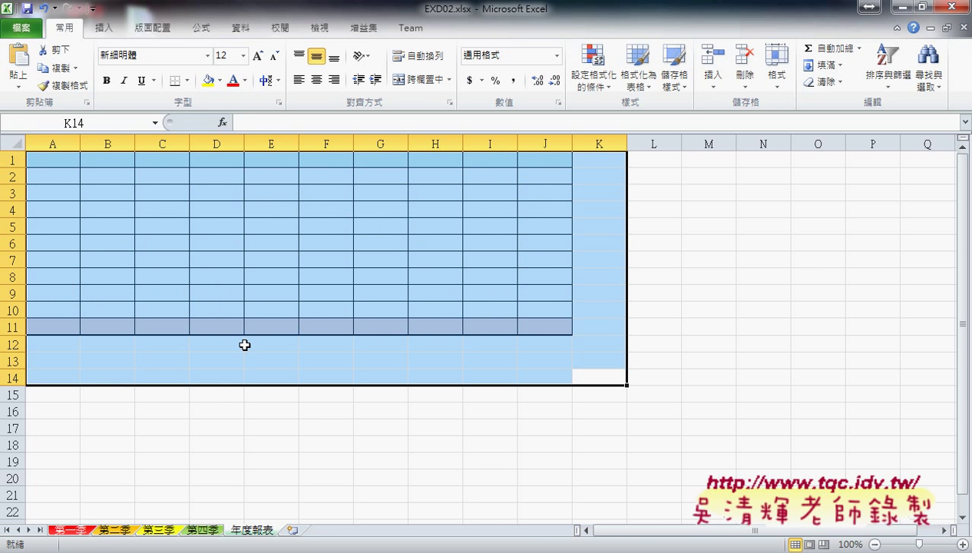
left_click(69, 529)
mouse_move(64, 162)
left_mouse_down()
mouse_move(77, 354)
mouse_move(319, 359)
left_mouse_up()
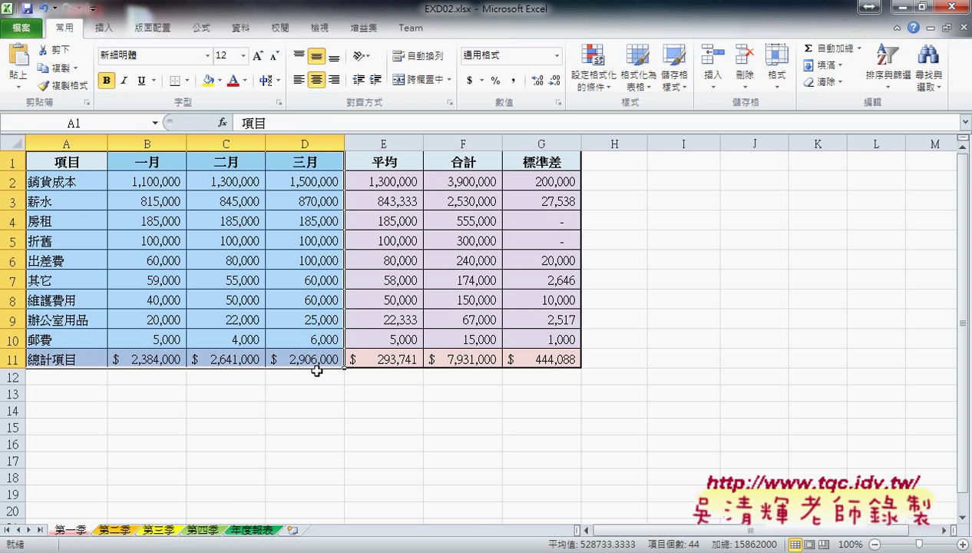
key("ctrl+c")
left_click(252, 530)
left_click(55, 162)
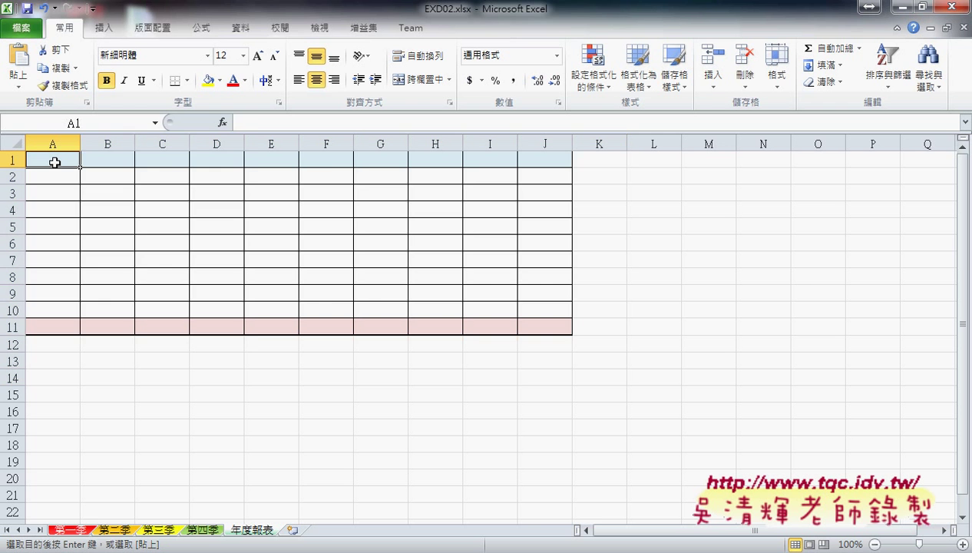
key("ctrl+v")
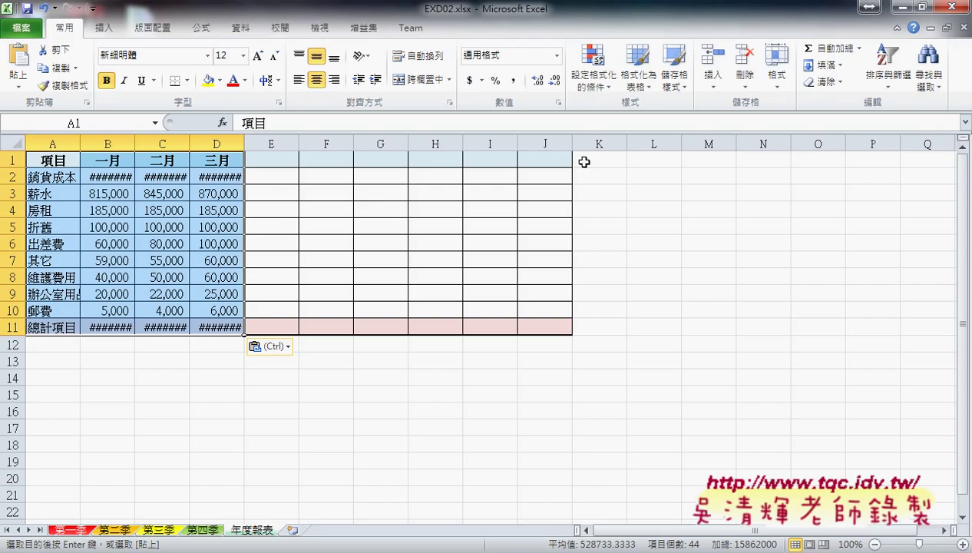
key("Delete")
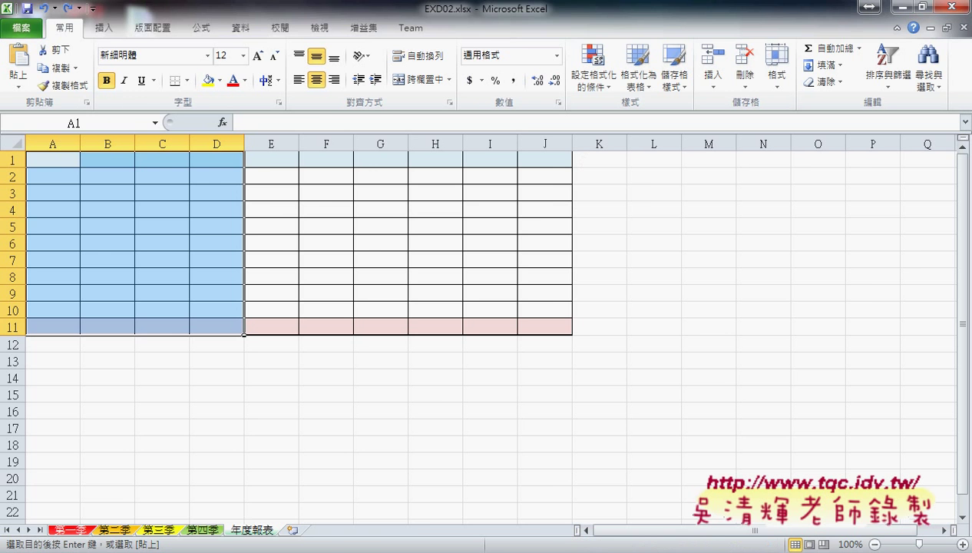
key("alt+Tab")
Mark the 合併彙算 and delete-column-B notes in requirement 4, then return to Excel
scroll(598, 251, "up", 2)
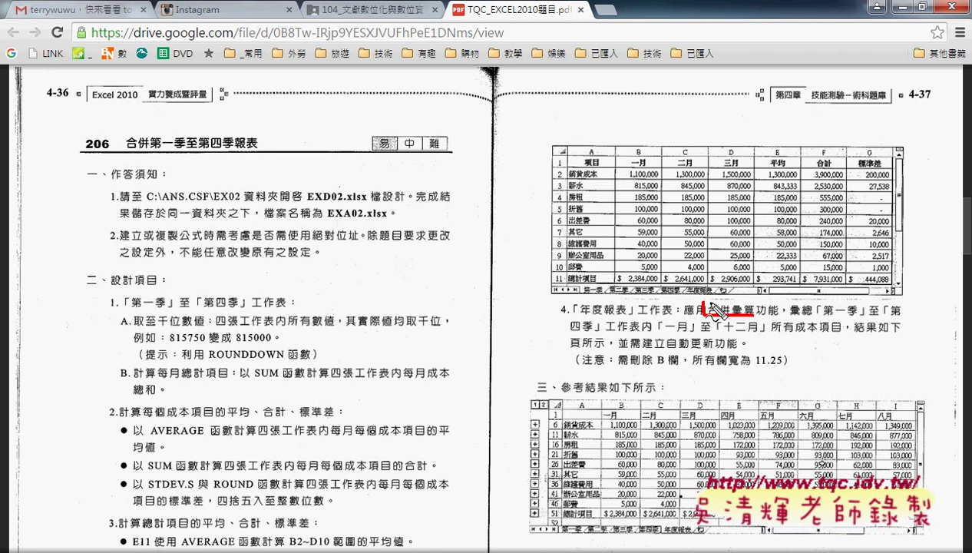
left_click_drag(706, 314, 762, 313)
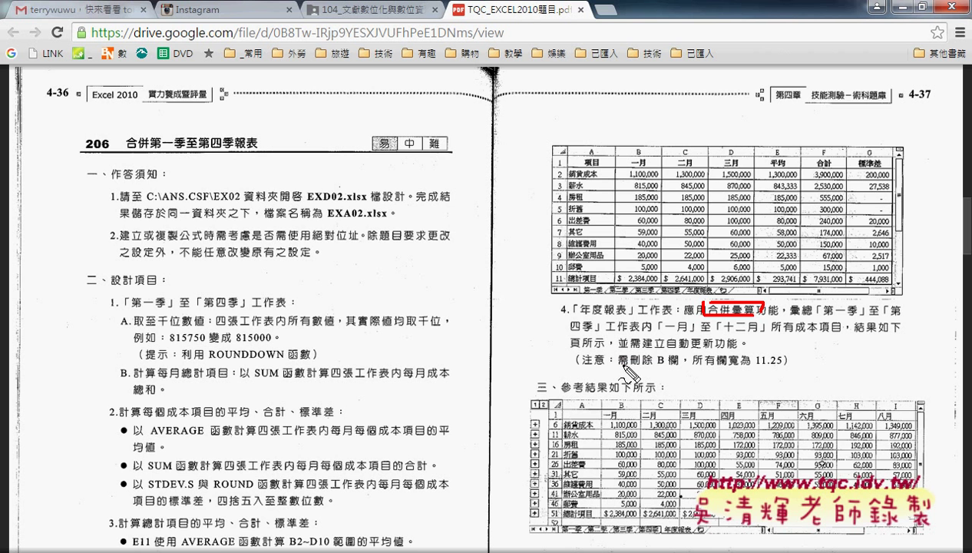
left_click_drag(620, 377, 673, 377)
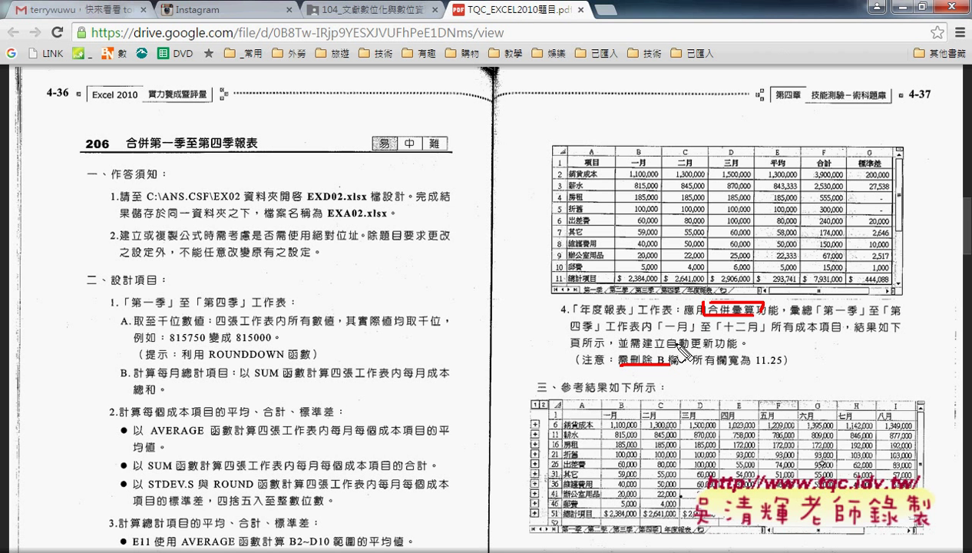
left_click_drag(790, 367, 757, 368)
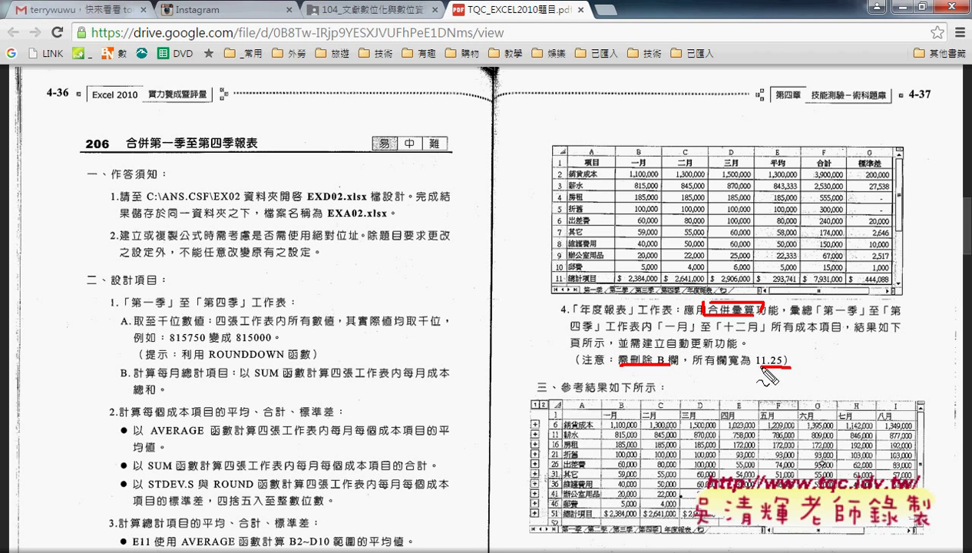
key("Escape")
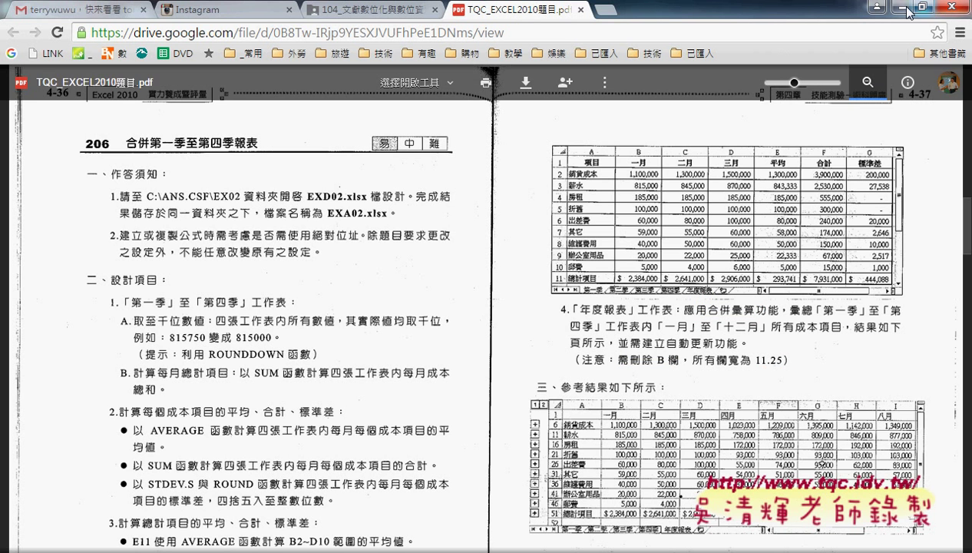
left_click(875, 7)
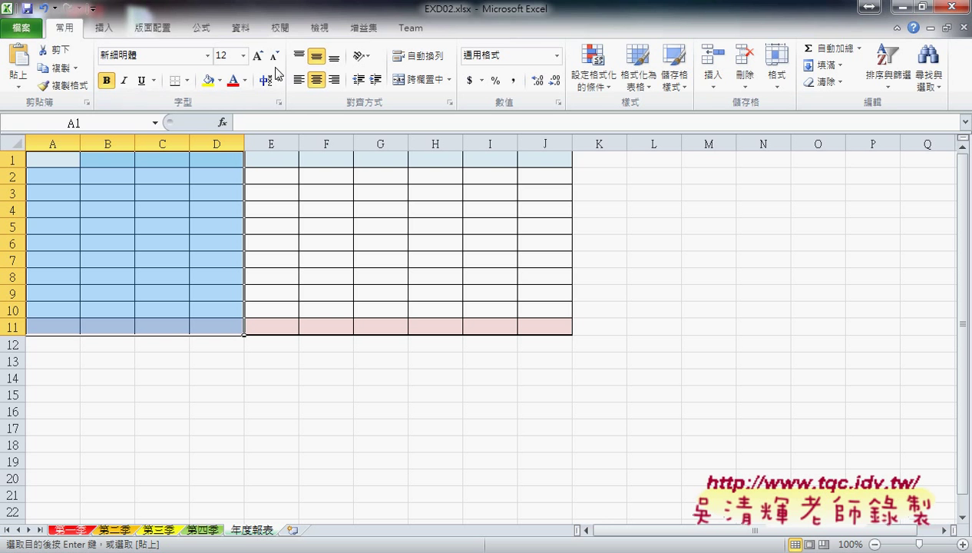
Open 合併彙算 (Consolidate) from the 資料 tab's 資料工具 group
left_click(242, 27)
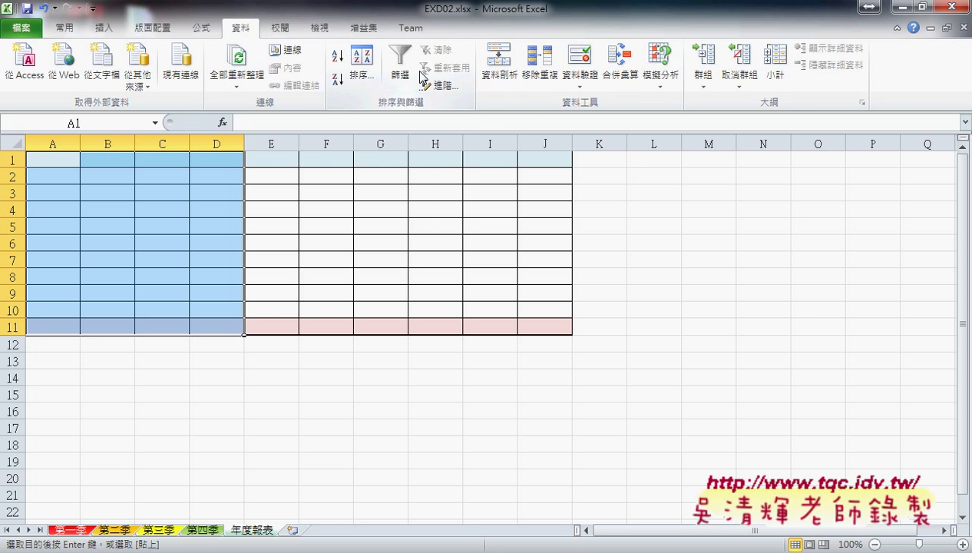
left_click(630, 76)
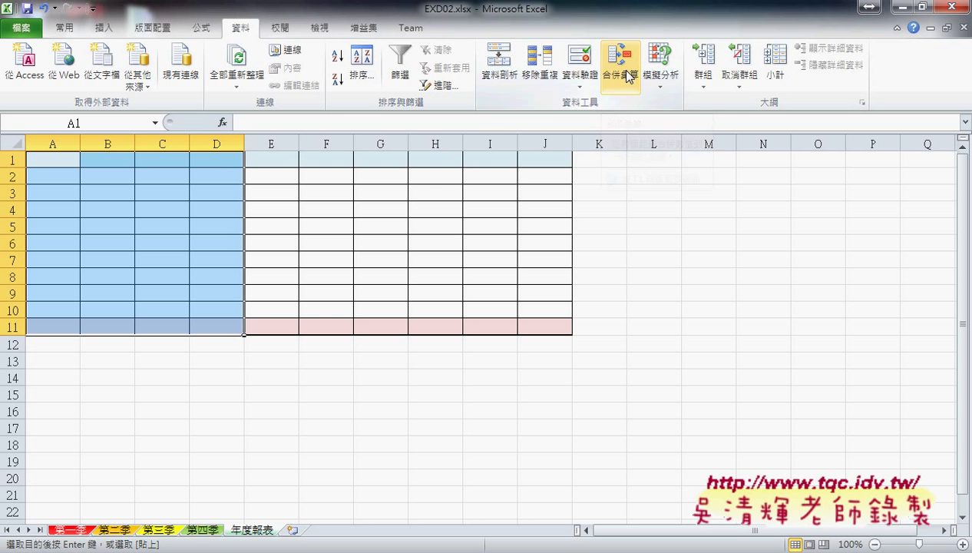
left_click_drag(224, 20, 254, 10)
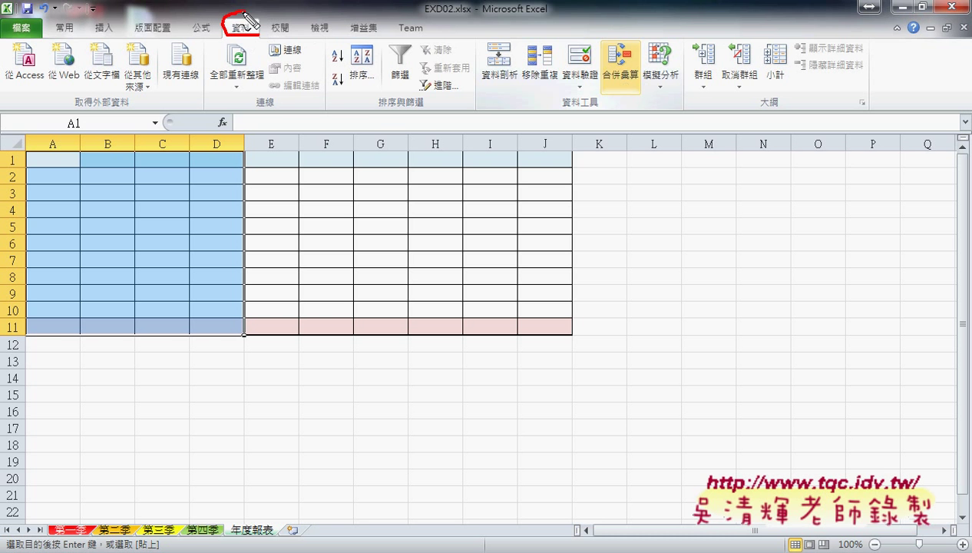
left_click_drag(597, 97, 663, 76)
left_click_drag(274, 32, 574, 76)
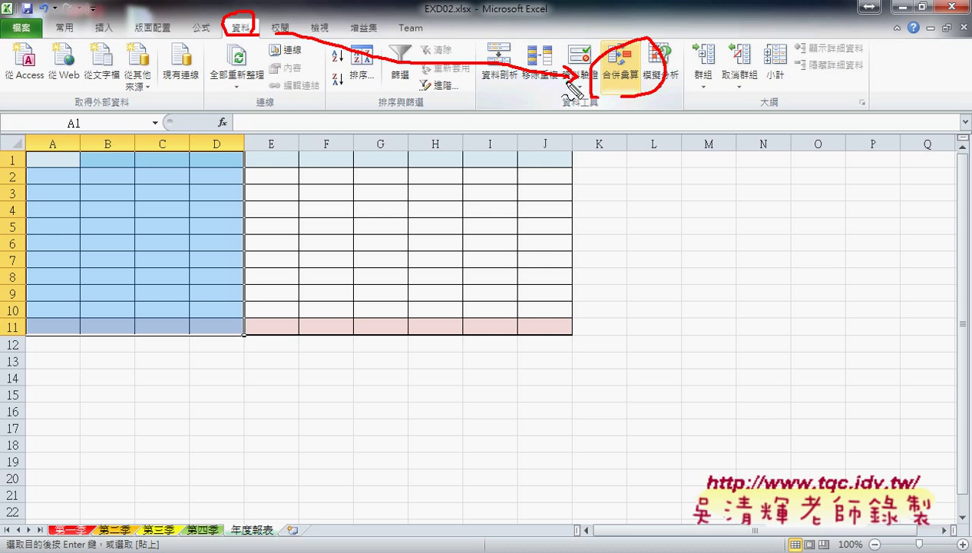
key("Escape")
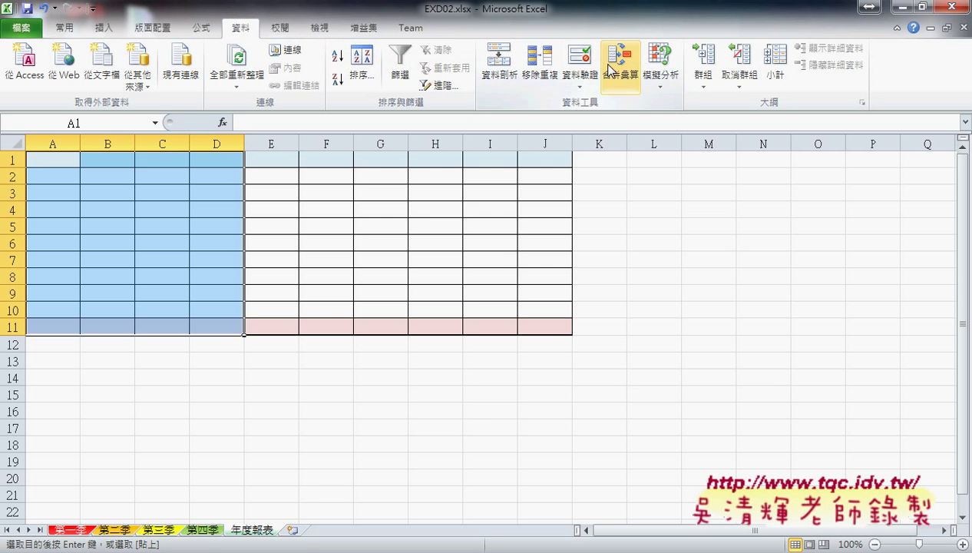
left_click(620, 66)
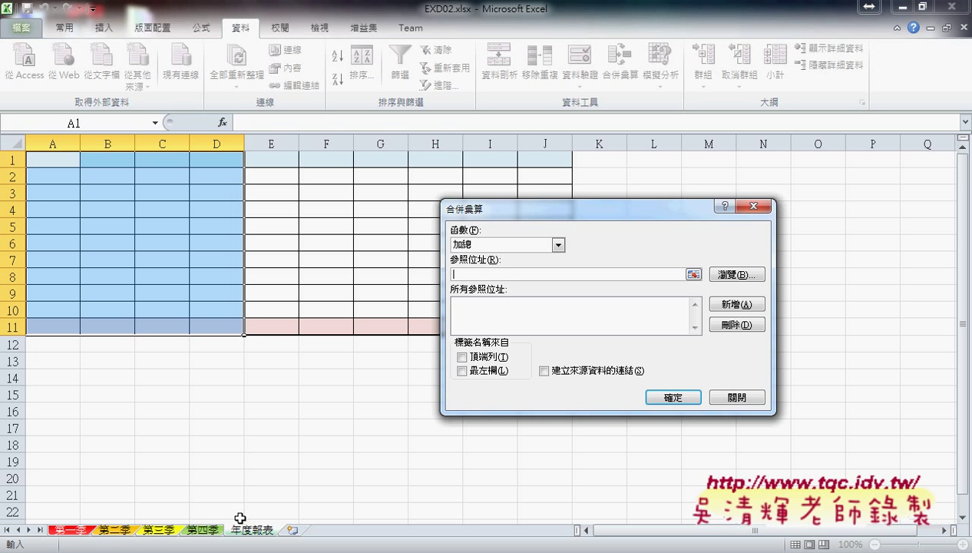
Skip the file browse and pick 第一季!$A$1:$D$11 as the consolidation reference
left_click(729, 274)
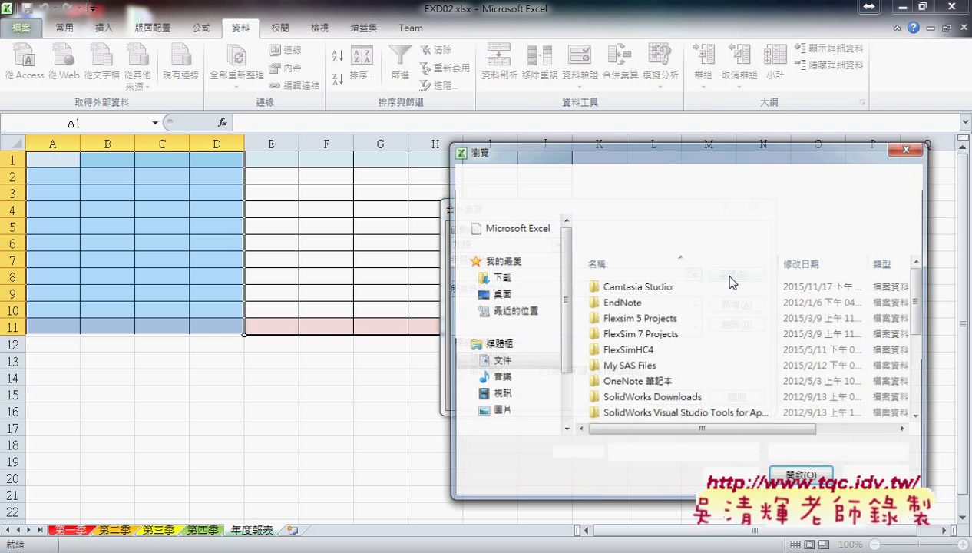
left_click(878, 476)
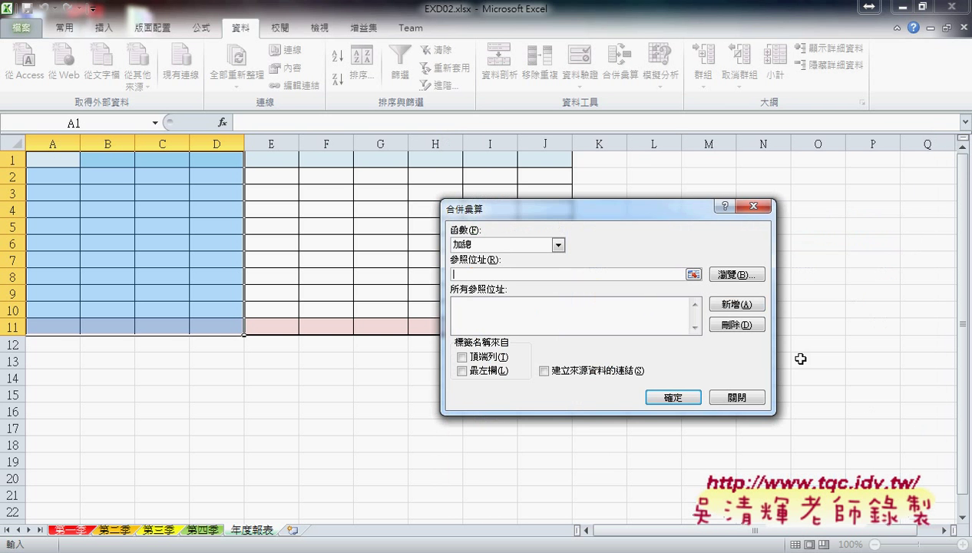
left_click(76, 539)
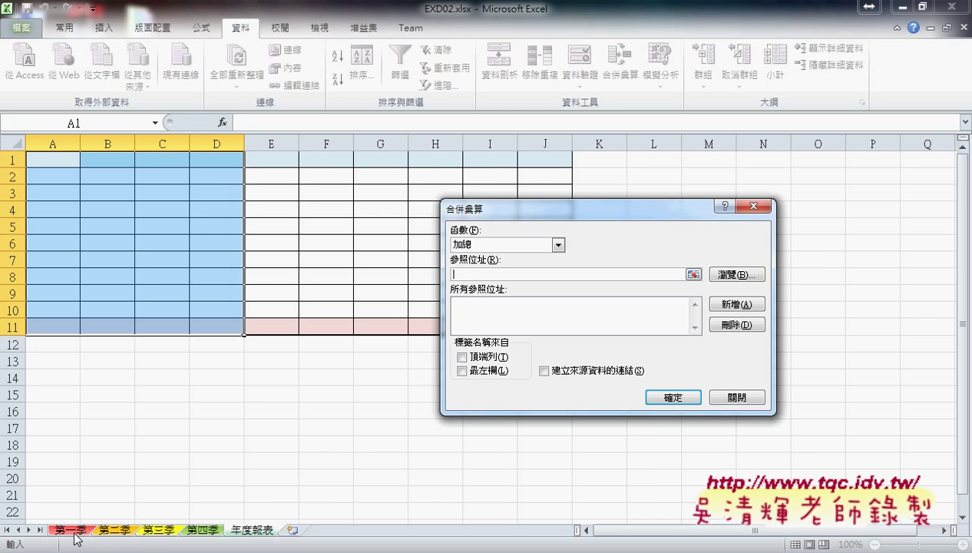
left_click(76, 530)
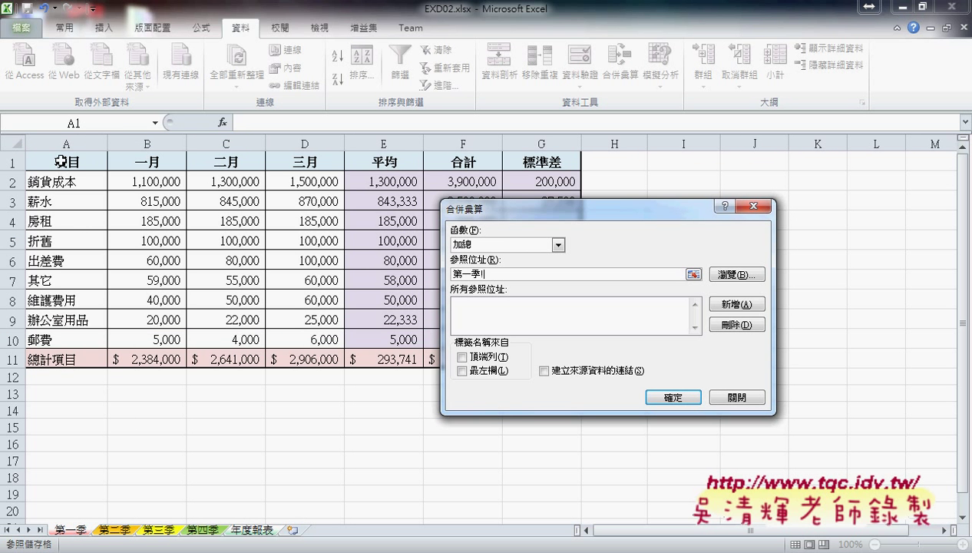
left_click_drag(60, 162, 285, 361)
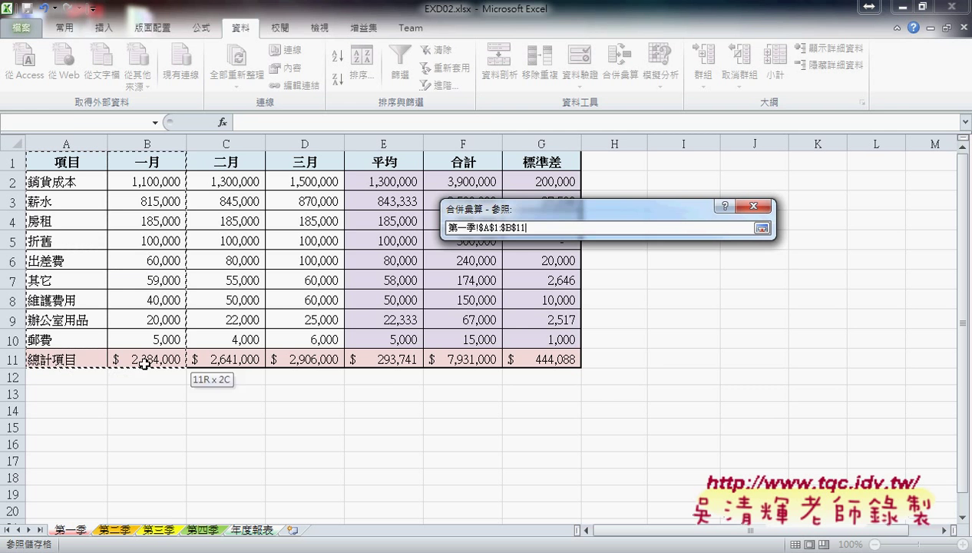
left_click_drag(285, 361, 285, 361)
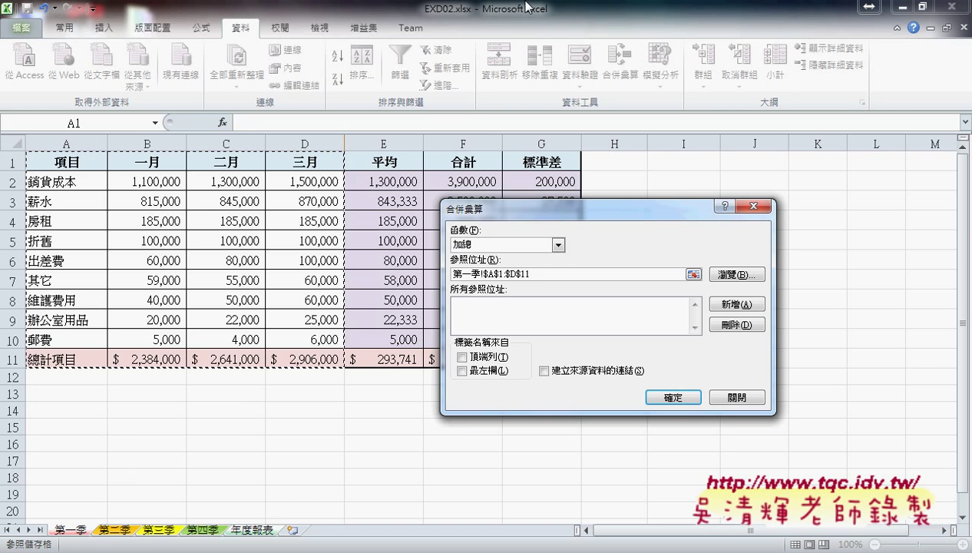
Add 第一季!$A$1:$D$11 to the list and enable top row, left column and source links
left_click(739, 307)
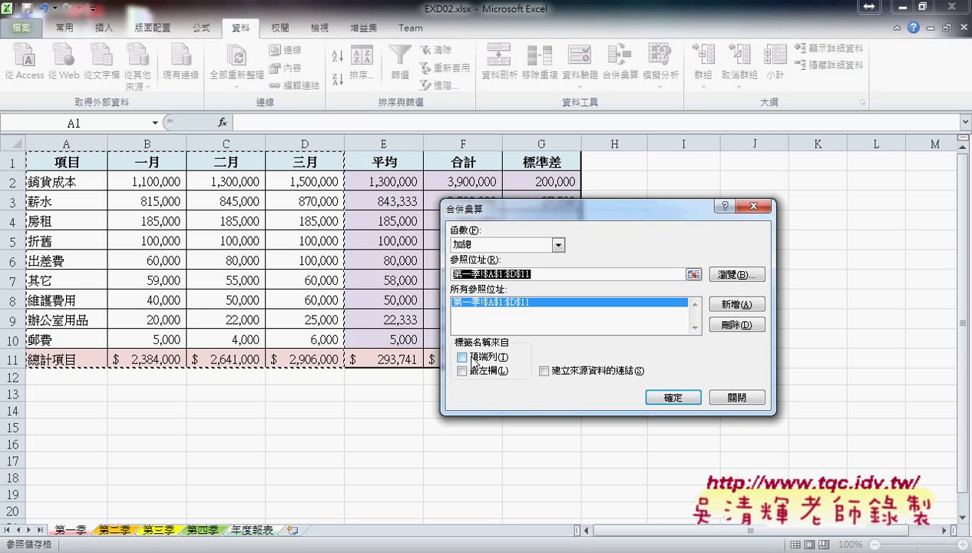
left_click(464, 358)
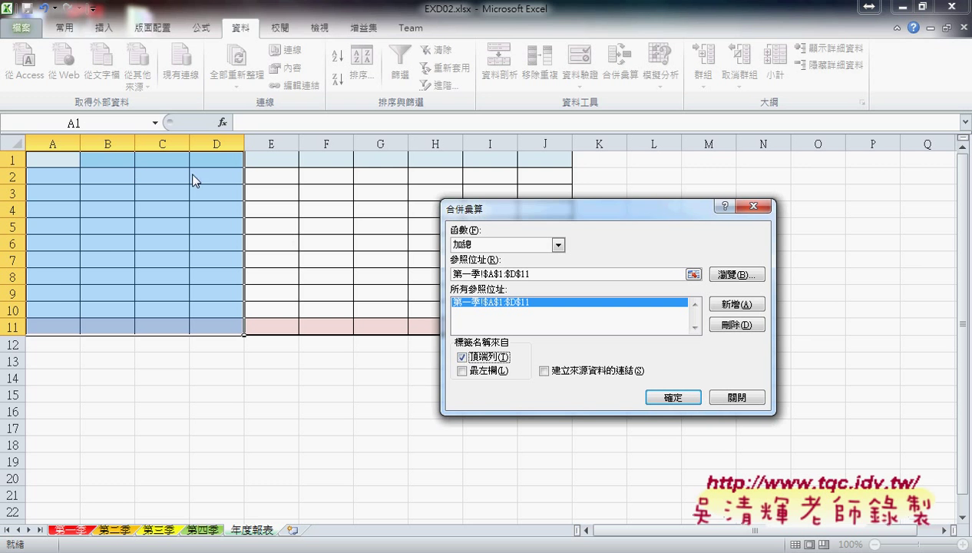
left_click(463, 372)
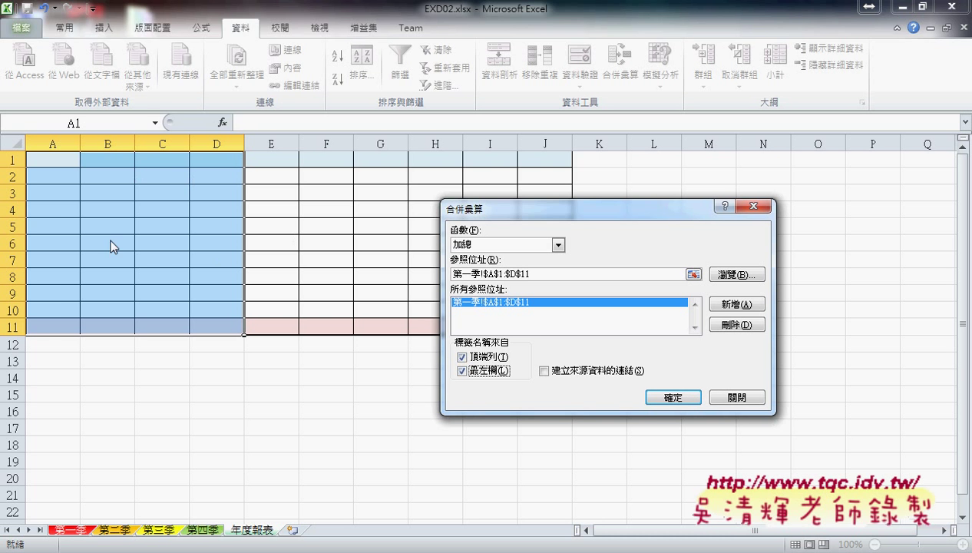
left_click(589, 376)
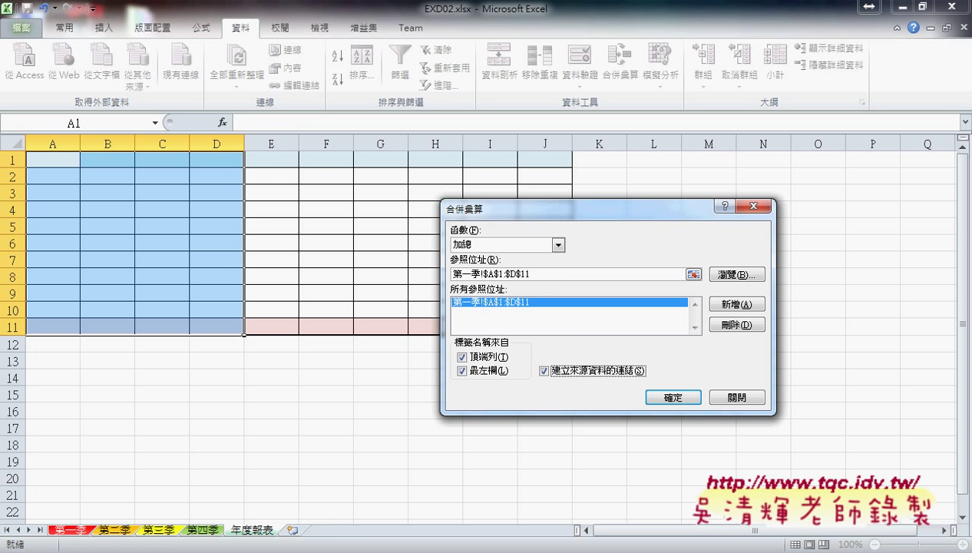
left_click(584, 393)
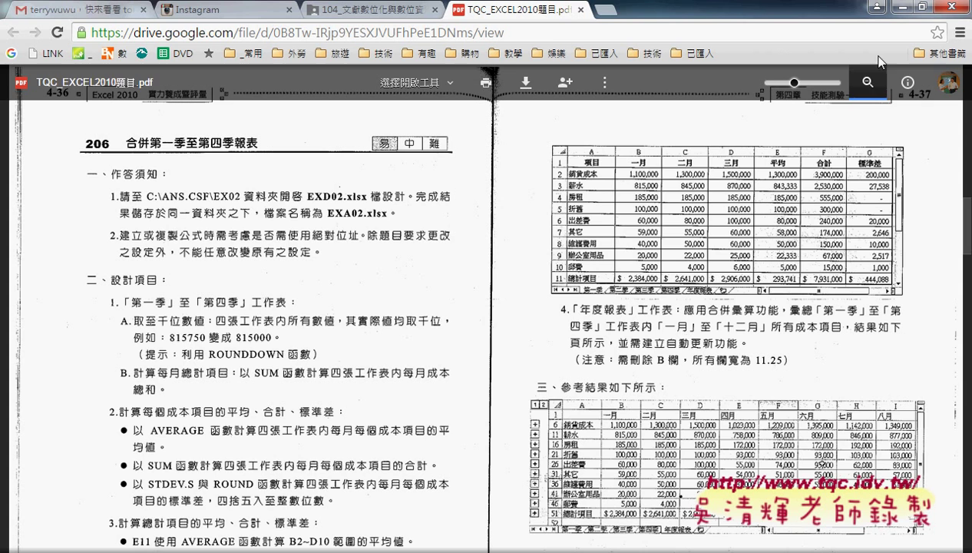
left_click(874, 6)
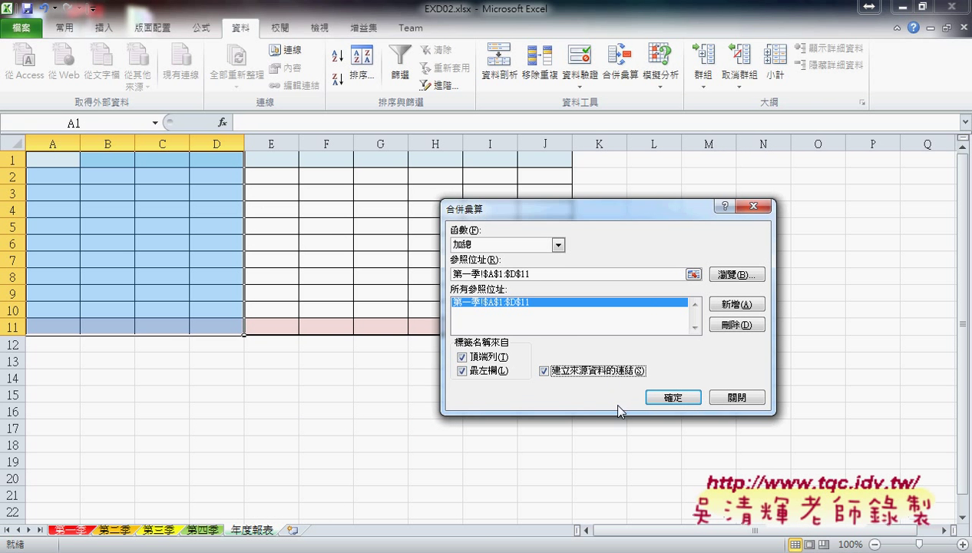
Dismiss the duplicate-reference warning and select A1:D11 on 第二季 as the next reference
left_click(760, 313)
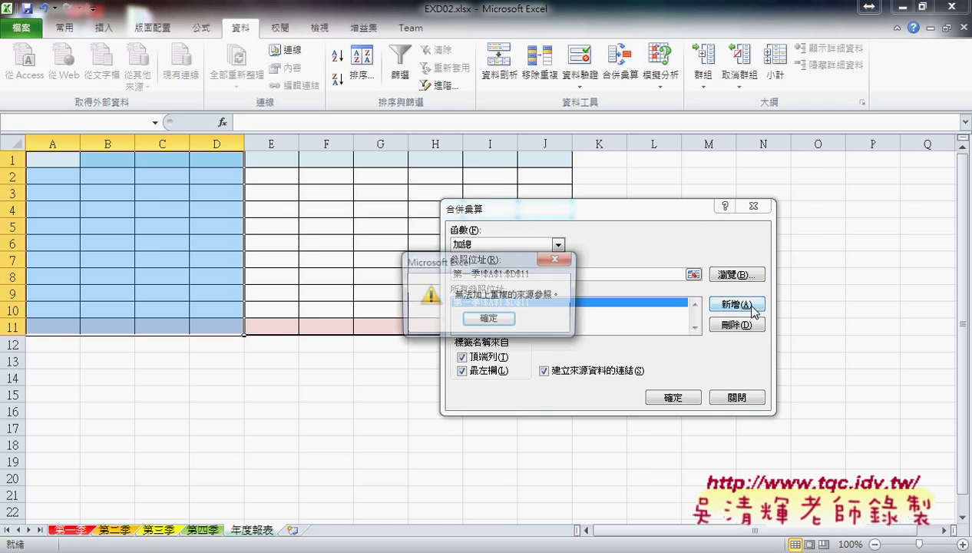
left_click(468, 319)
left_click_drag(553, 276, 402, 273)
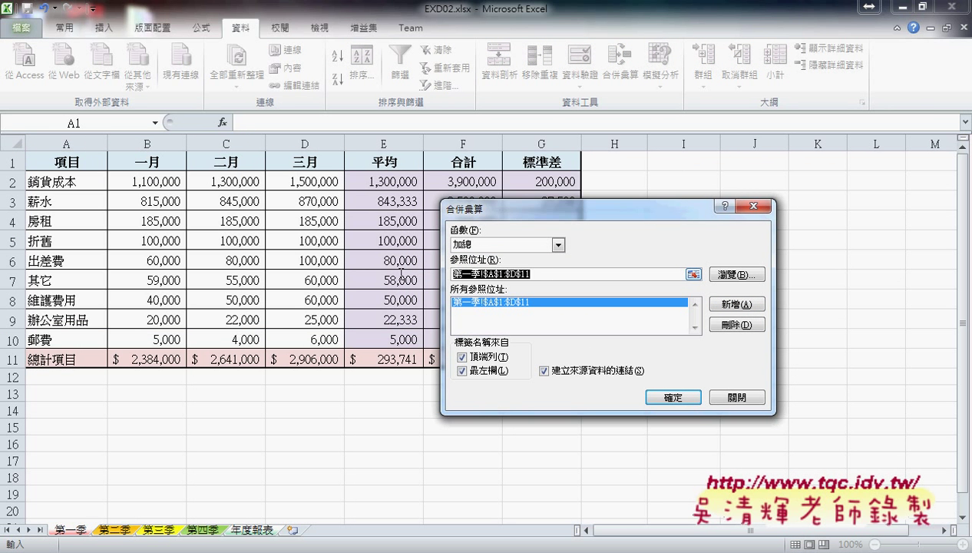
left_click(113, 529)
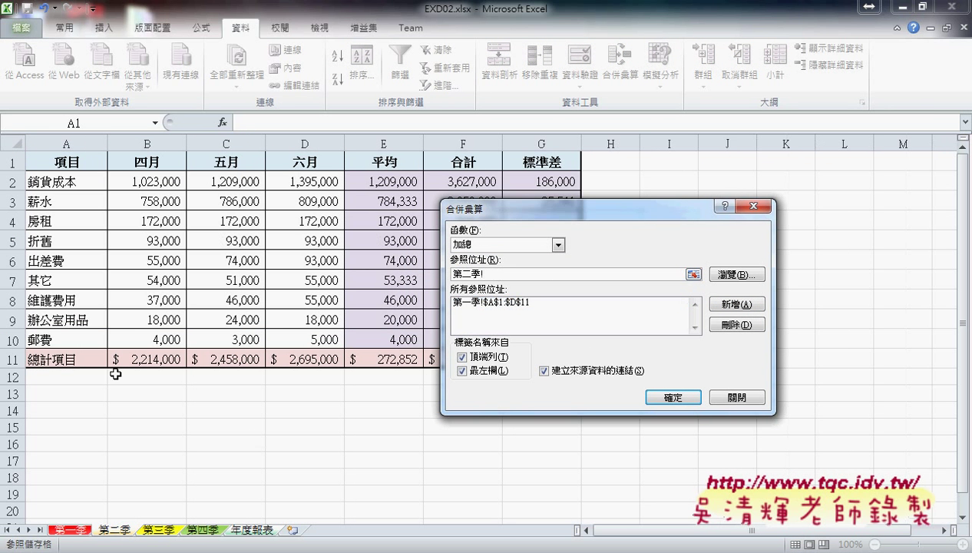
left_click_drag(142, 160, 292, 354)
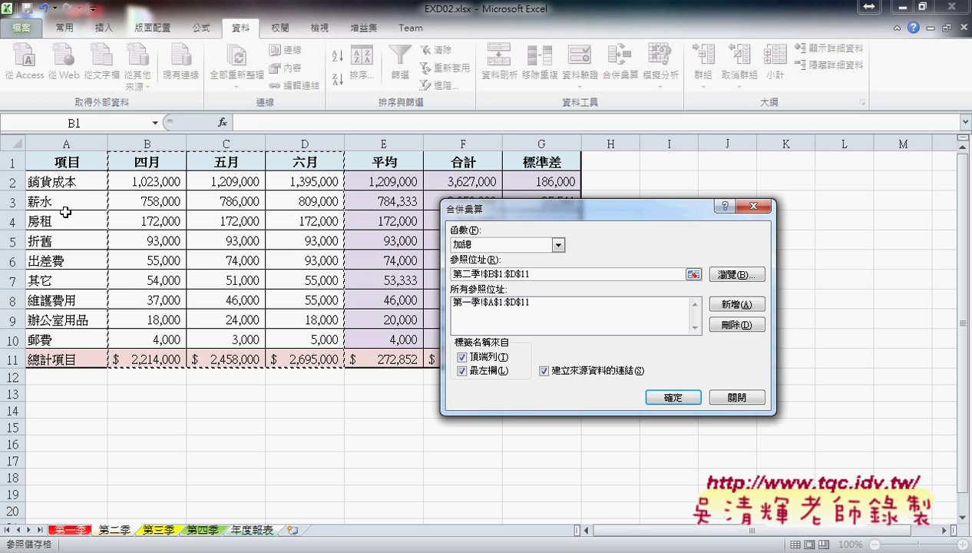
left_click_drag(48, 160, 302, 366)
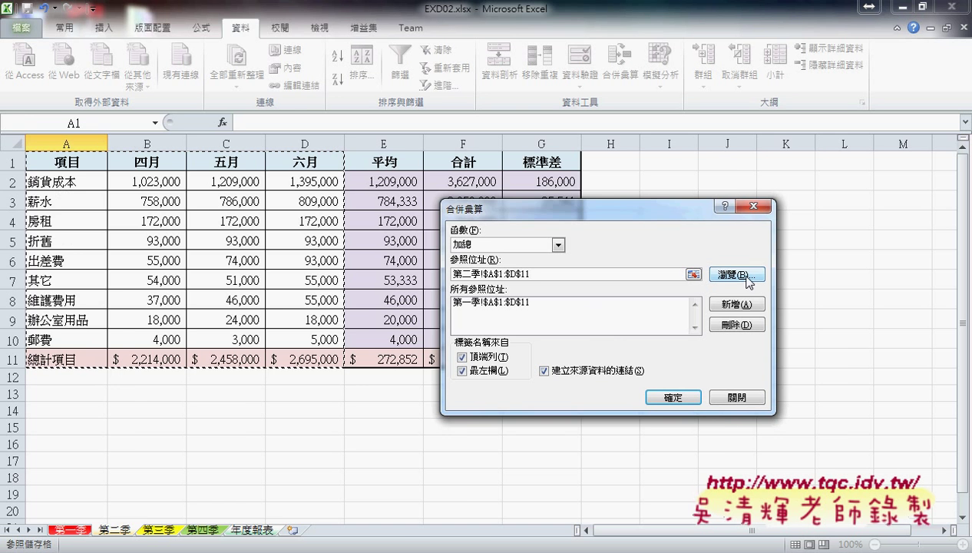
Add the 第二季, 第三季 and 第四季 A1:D11 ranges to the consolidation list
left_click(735, 305)
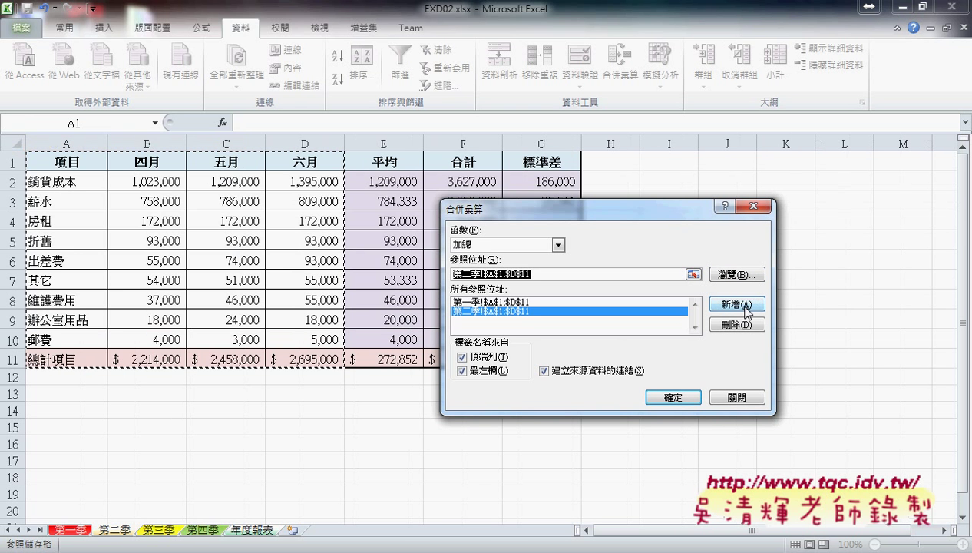
left_click(161, 529)
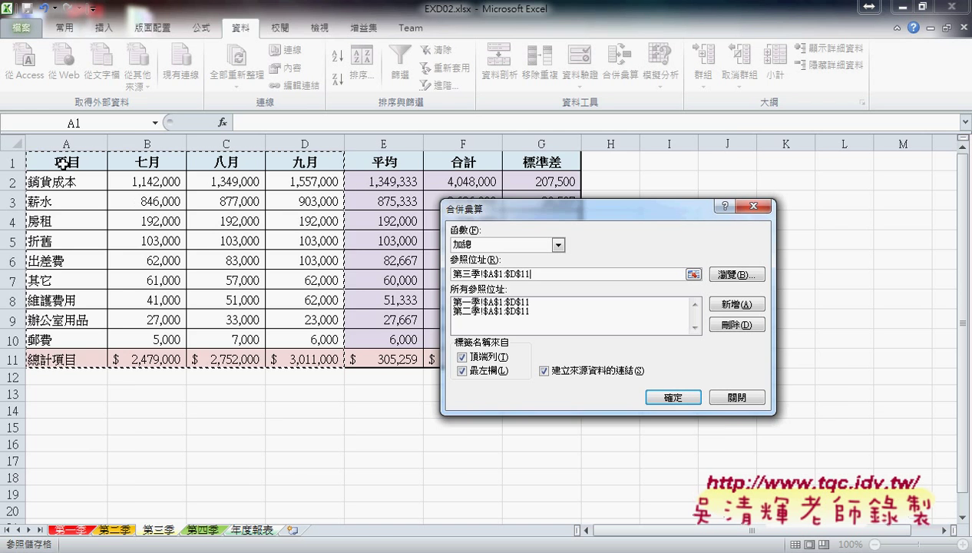
left_click(735, 304)
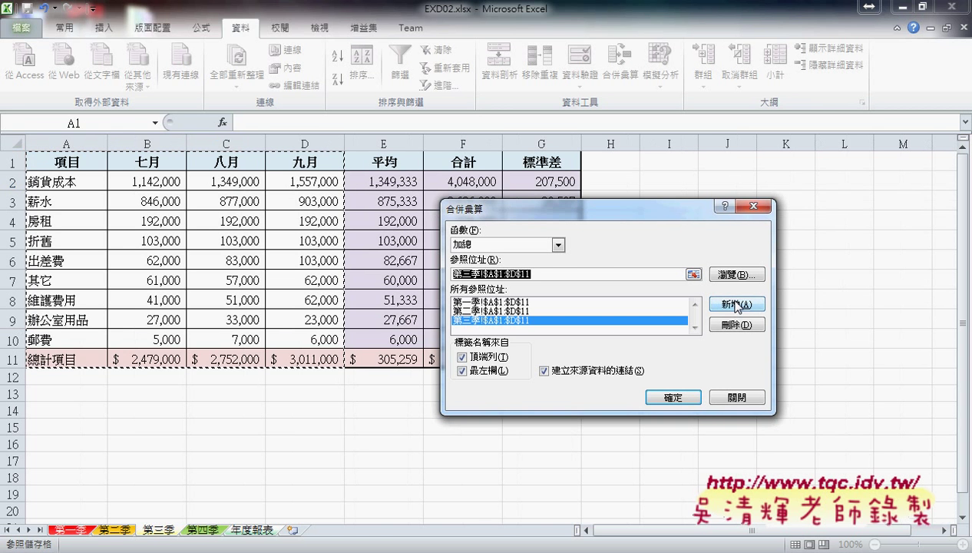
left_click(205, 531)
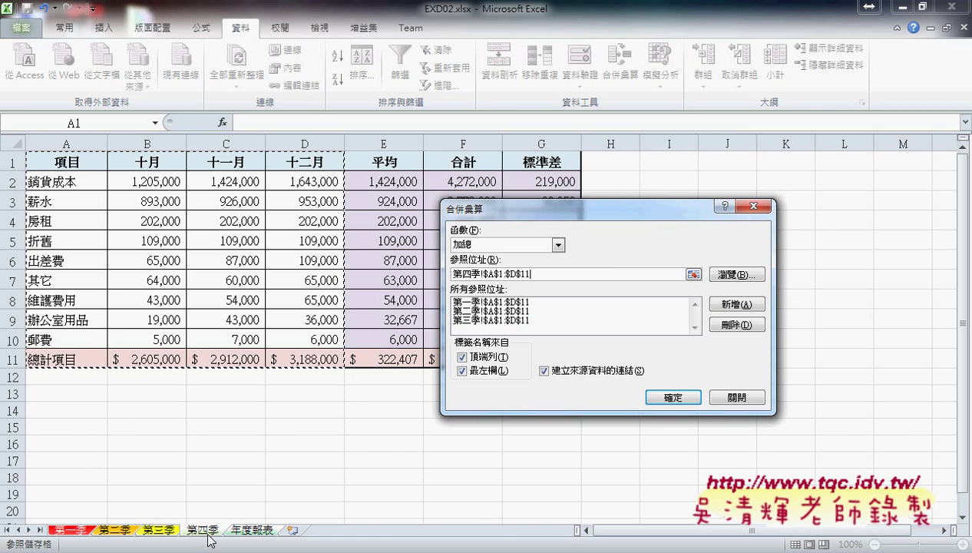
left_click(735, 306)
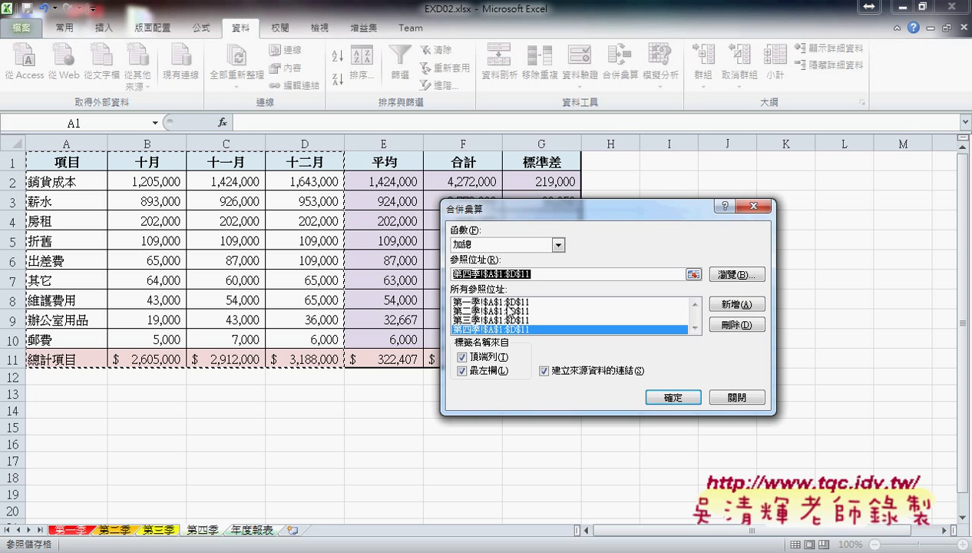
left_click_drag(497, 338, 531, 330)
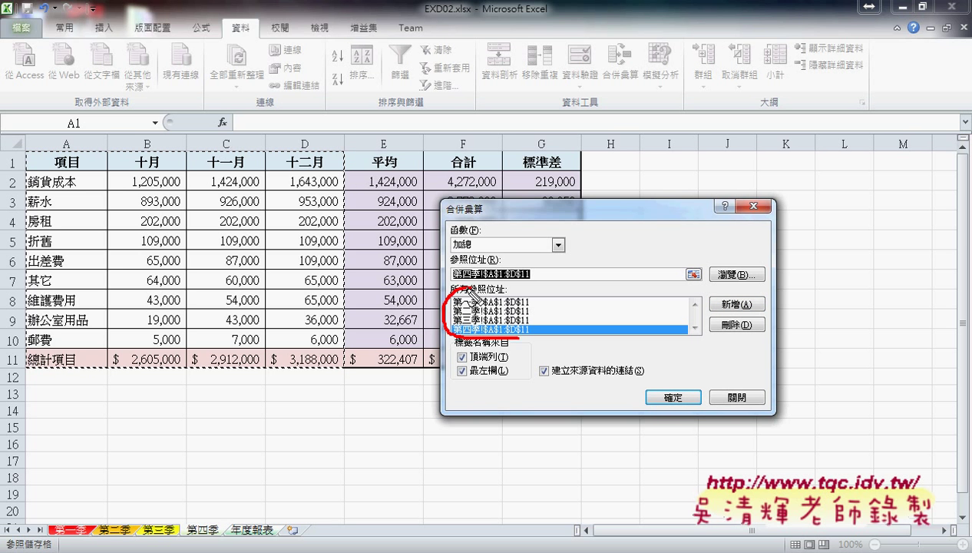
key("e")
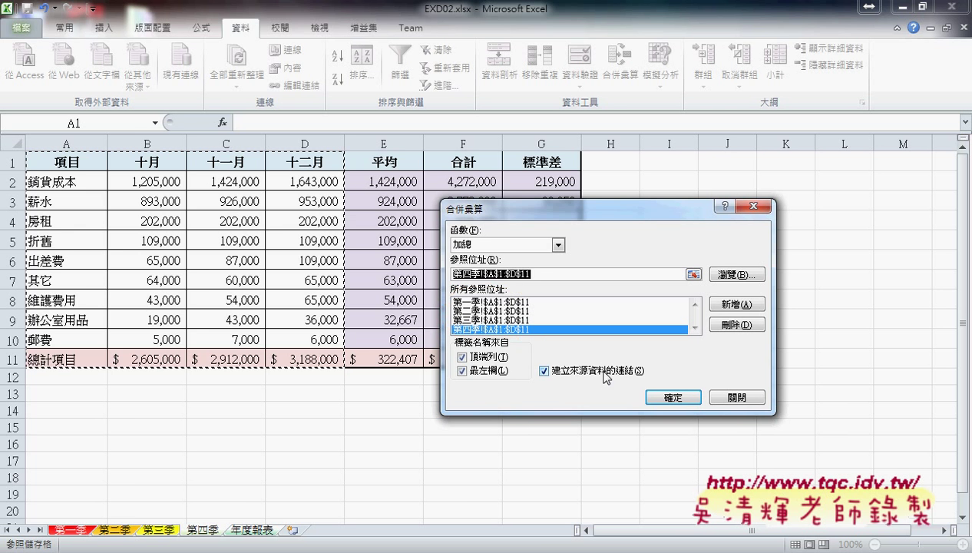
key("Escape")
Run the consolidation and review the outlined totals on 年度報表, such as 薪水 815,000 in 一月
left_click(673, 396)
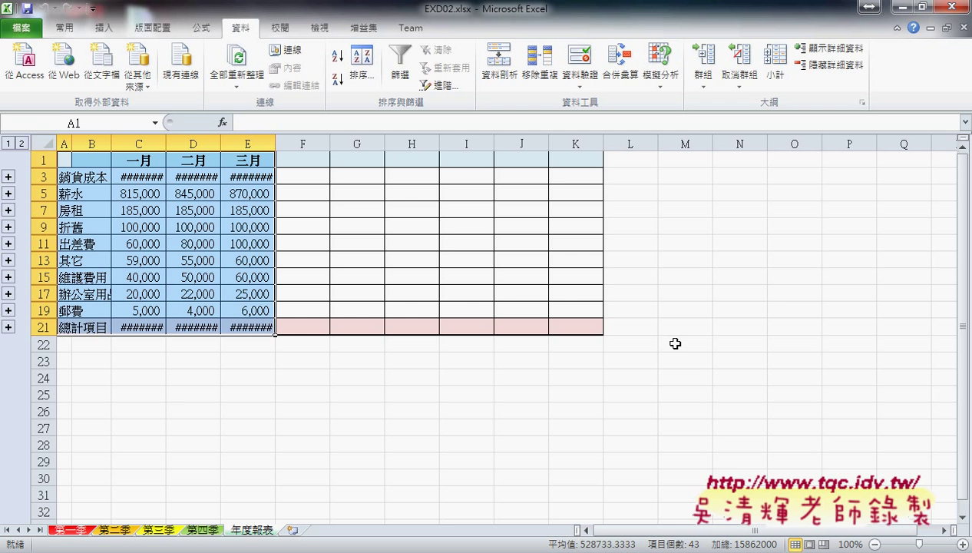
scroll(675, 343, "down", 2)
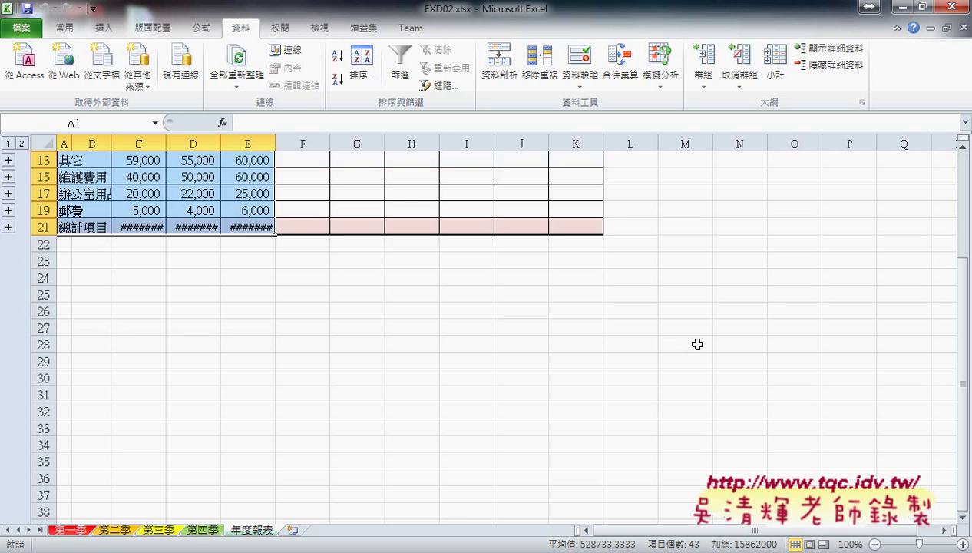
scroll(697, 344, "up", 2)
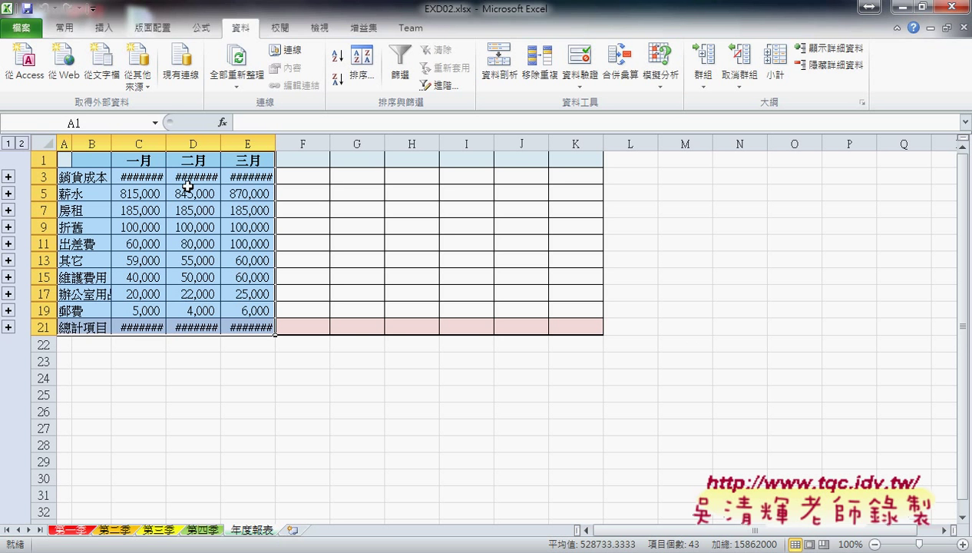
left_click(92, 141)
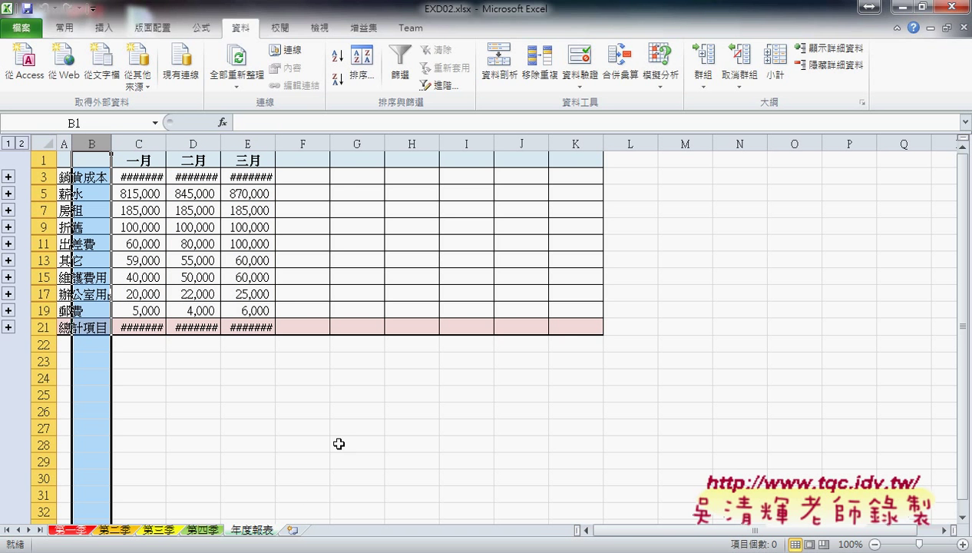
left_click(623, 73)
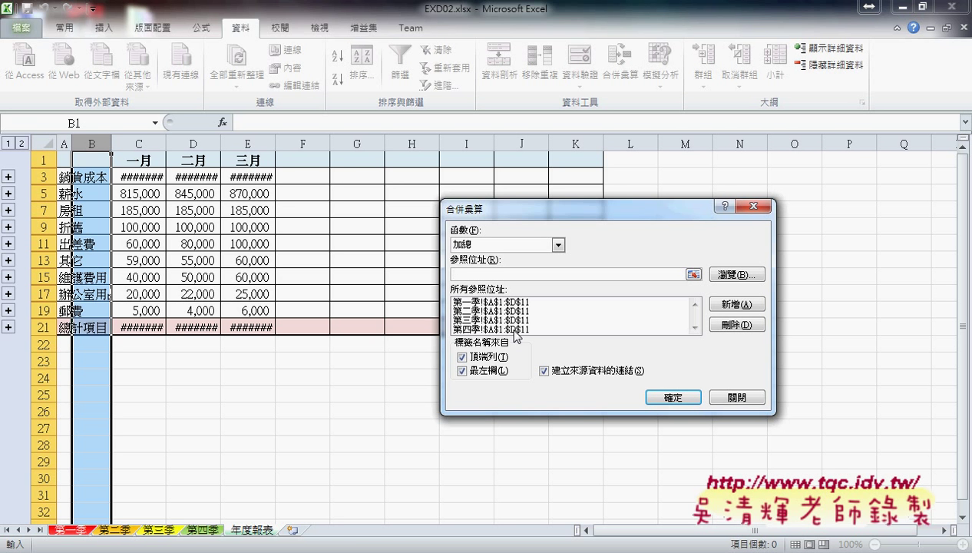
left_click(696, 330)
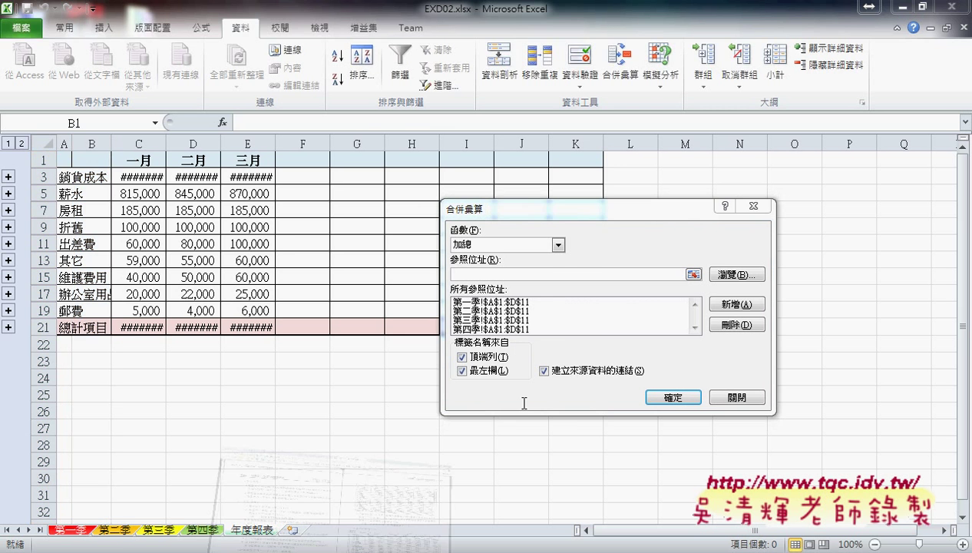
key("alt+Tab")
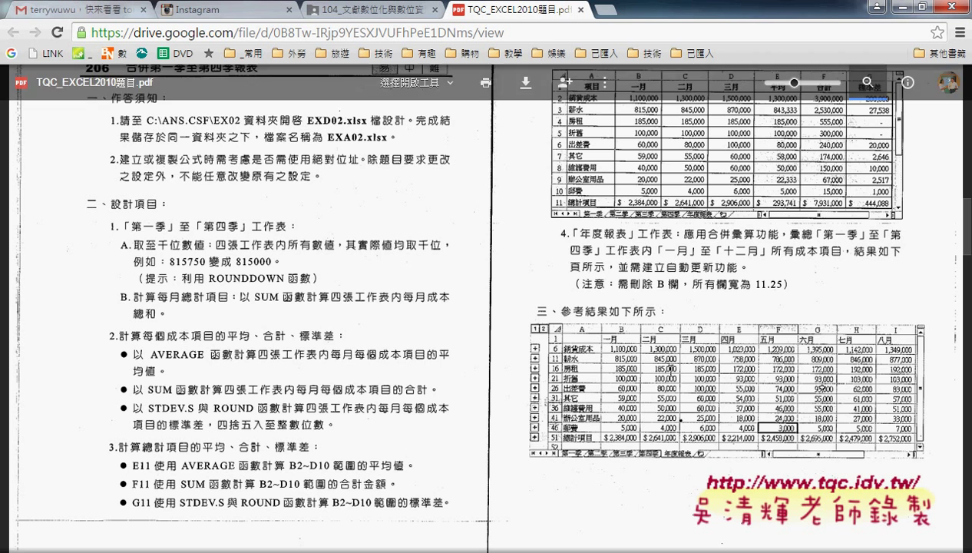
left_click(875, 8)
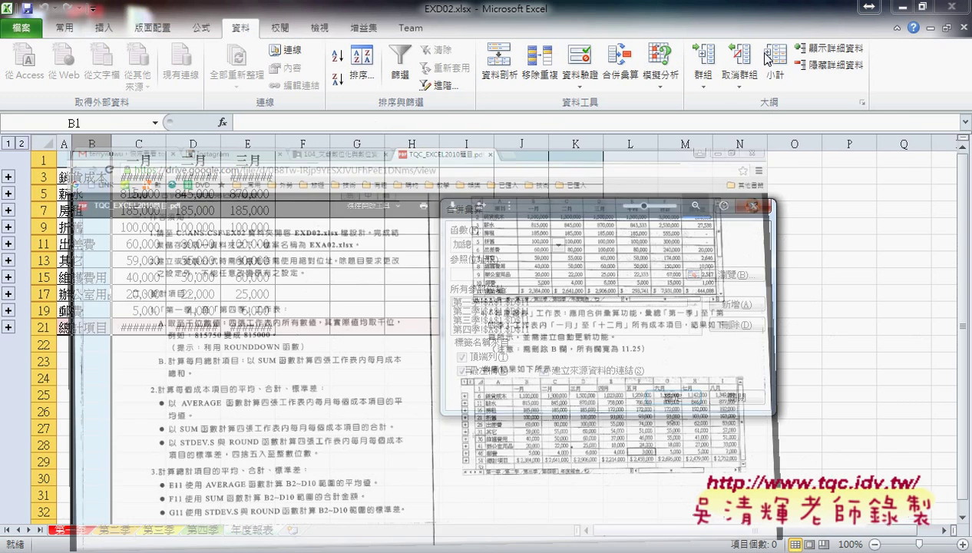
left_click(735, 399)
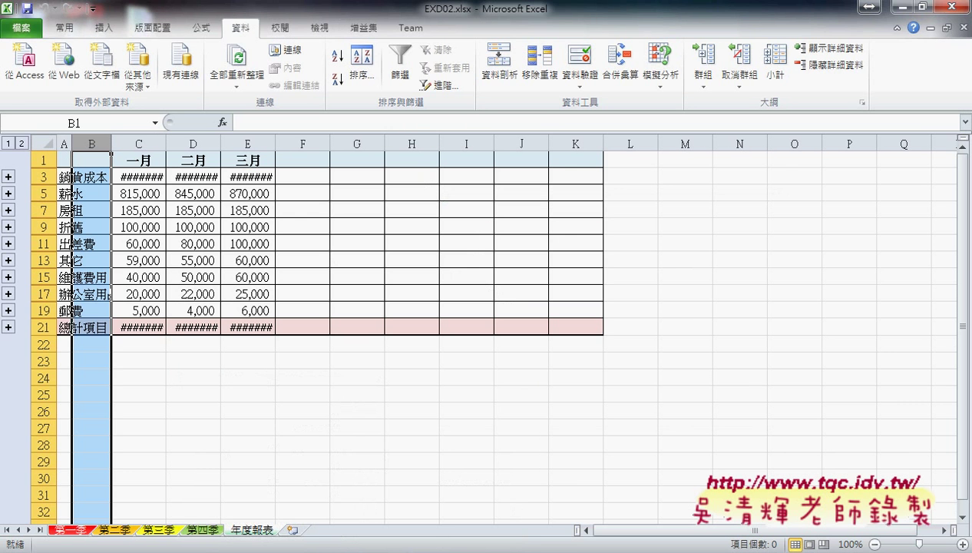
Go to the 年度報表 sheet in 206.xlsx and select columns A through M
left_click(380, 485)
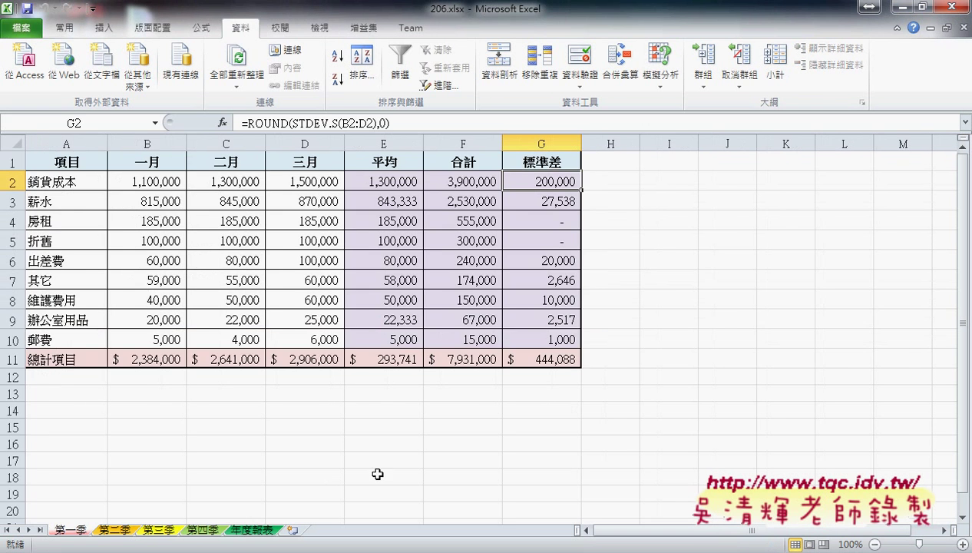
left_click(246, 530)
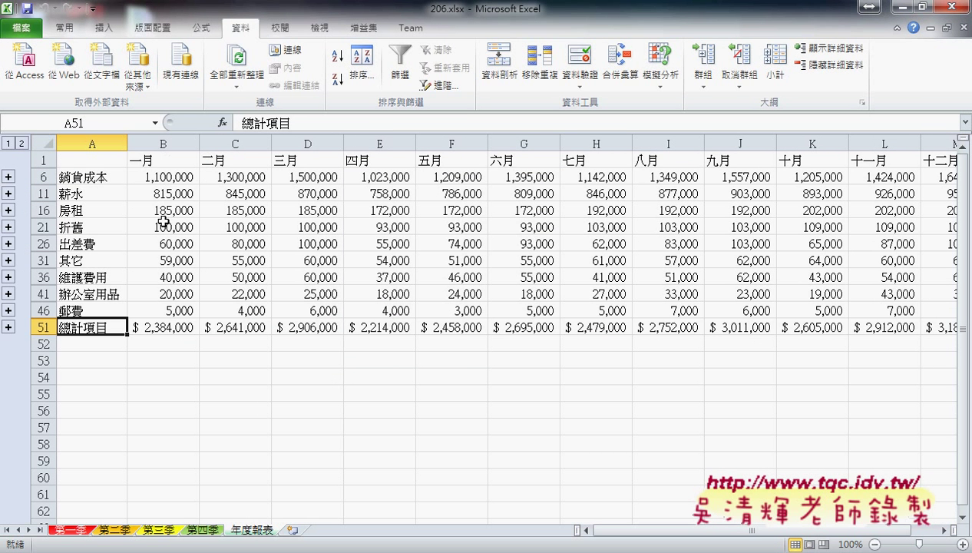
mouse_move(844, 528)
left_mouse_down()
mouse_move(871, 528)
mouse_move(703, 533)
left_mouse_up()
left_click_drag(92, 144, 941, 170)
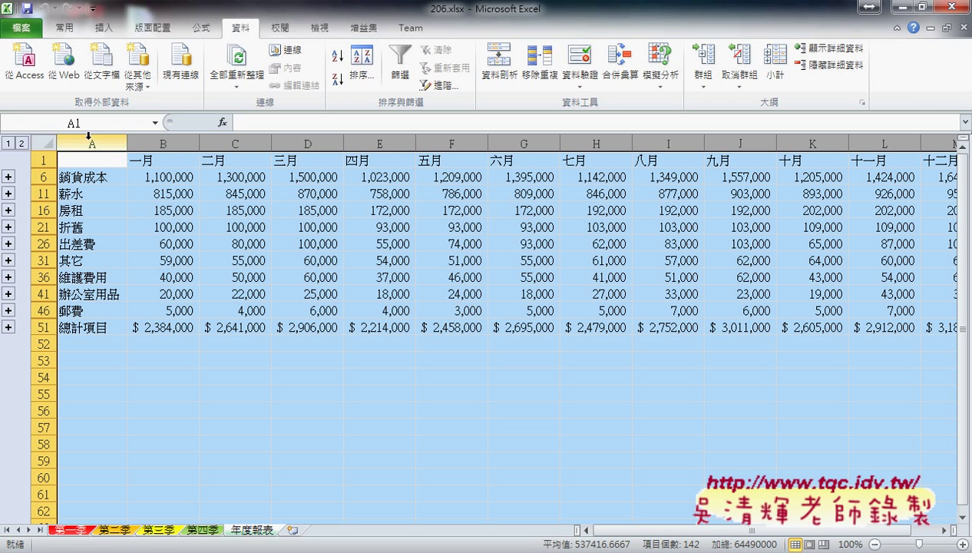
Set the width of columns A through M to 11.25
right_click(438, 207)
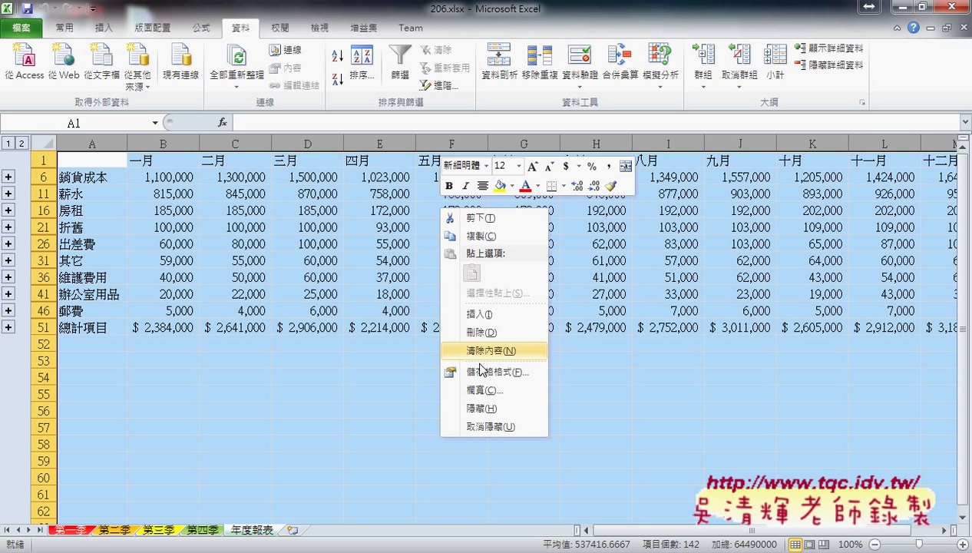
left_click(522, 392)
type("11.25")
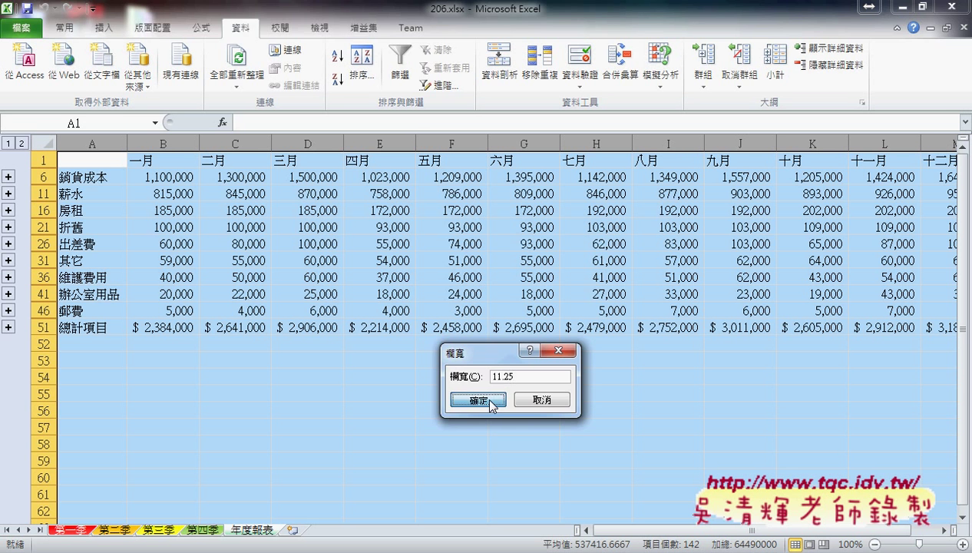
left_click(478, 400)
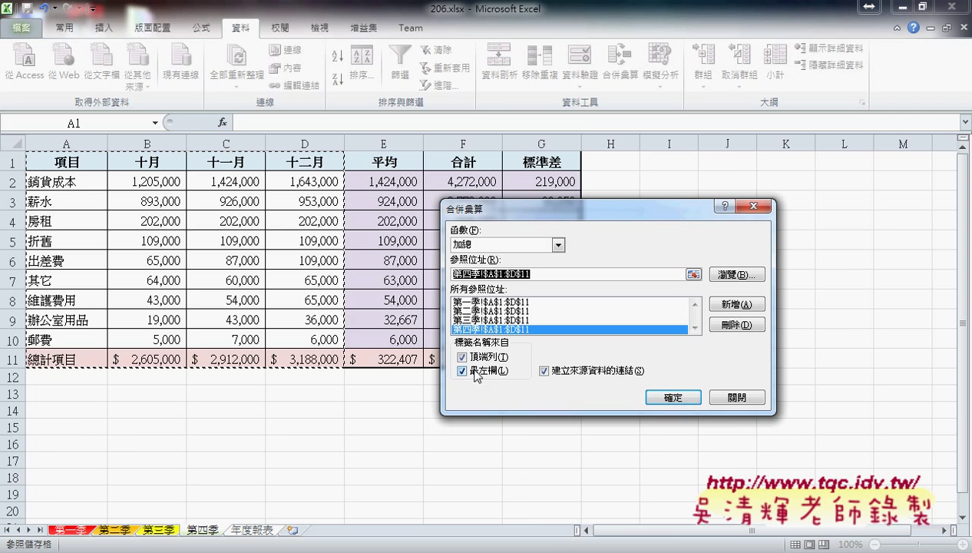
Confirm the four-quarter consolidation, delete the empty column B, and select all report columns
left_click(666, 397)
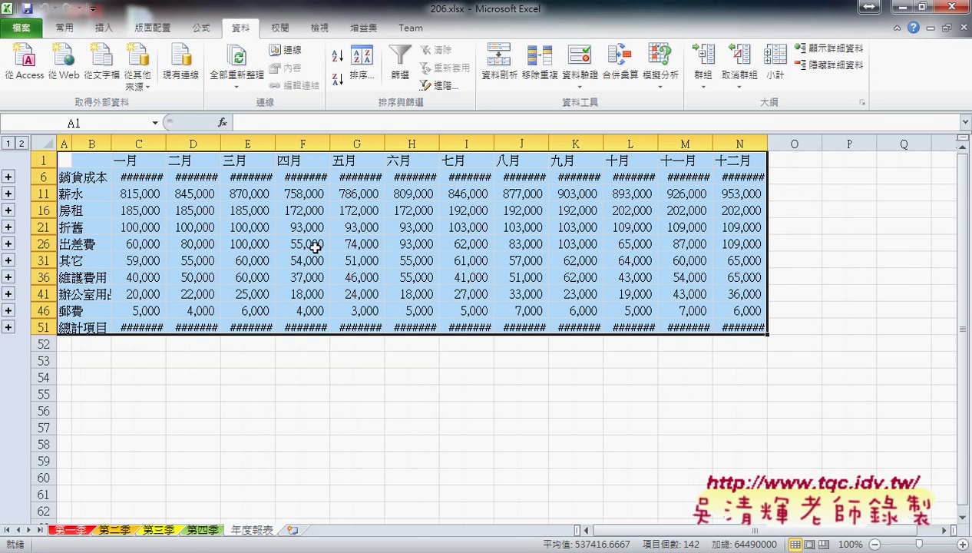
left_click(99, 140)
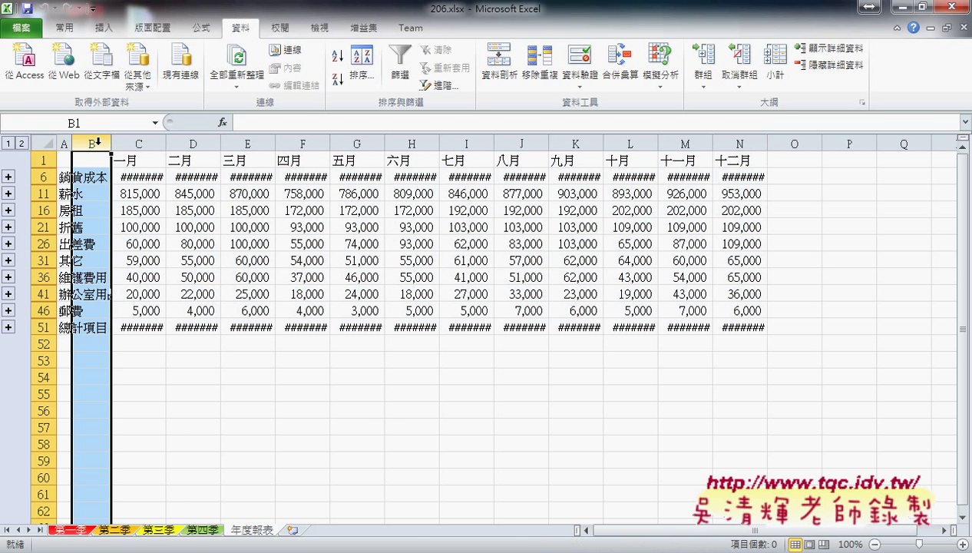
right_click(95, 170)
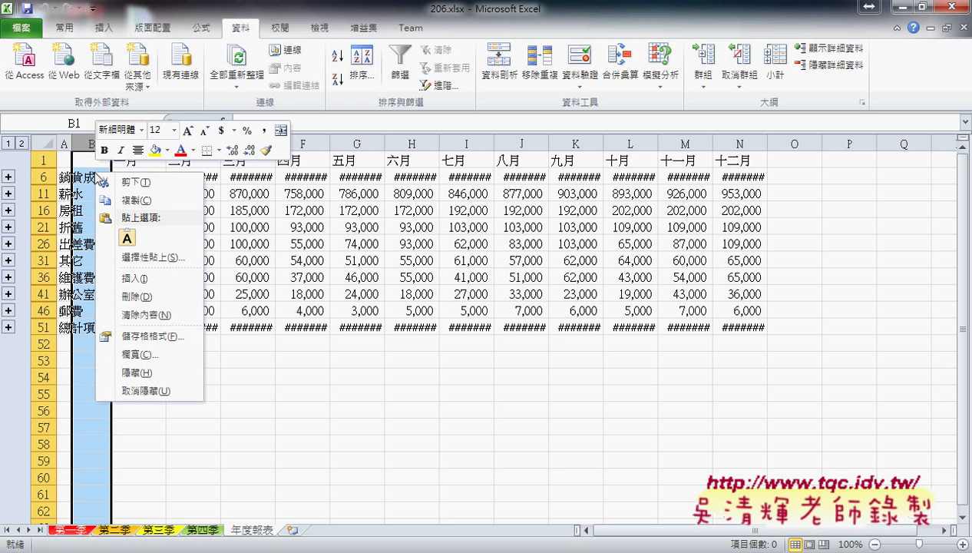
left_click(145, 299)
left_click_drag(64, 143, 700, 142)
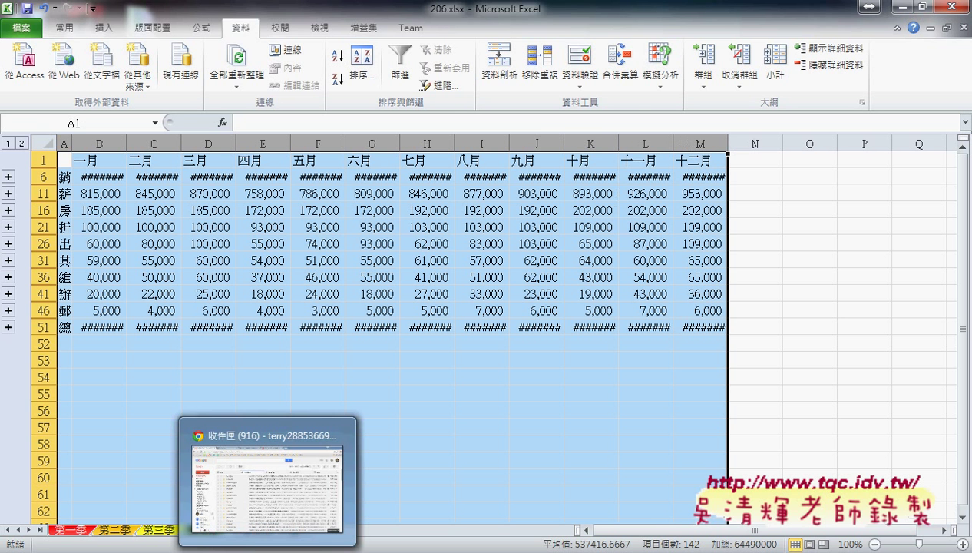
Set all selected 年度報表 columns, A through M, to a width of 11.25
right_click(500, 197)
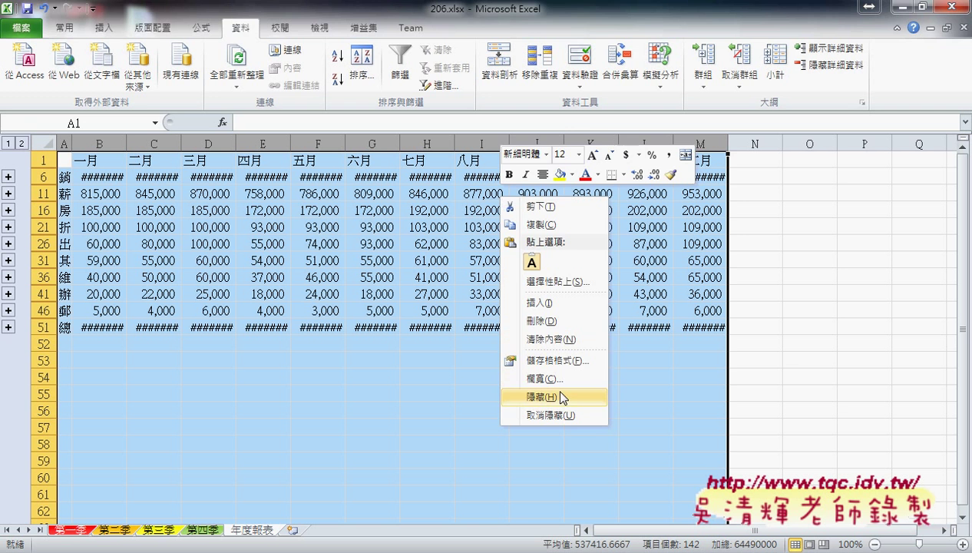
left_click(553, 376)
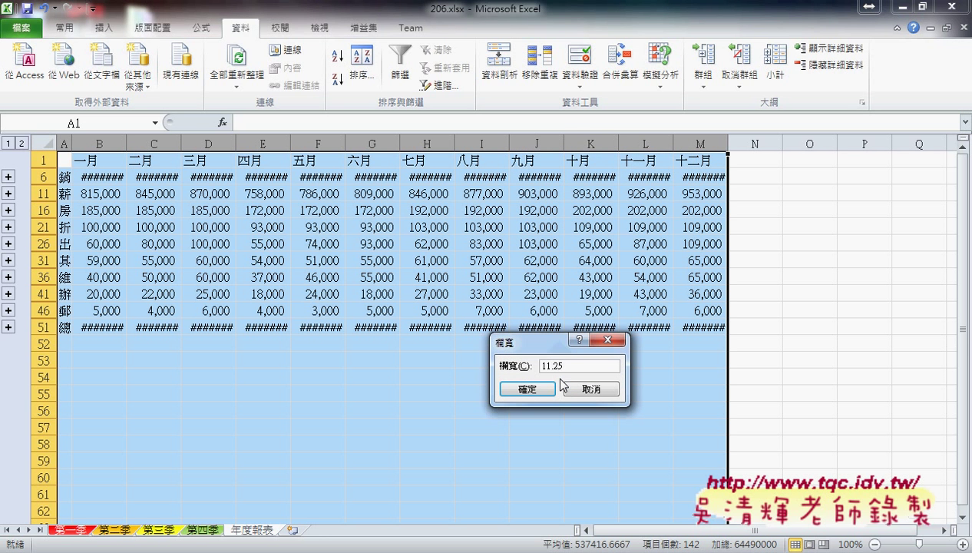
left_click(524, 389)
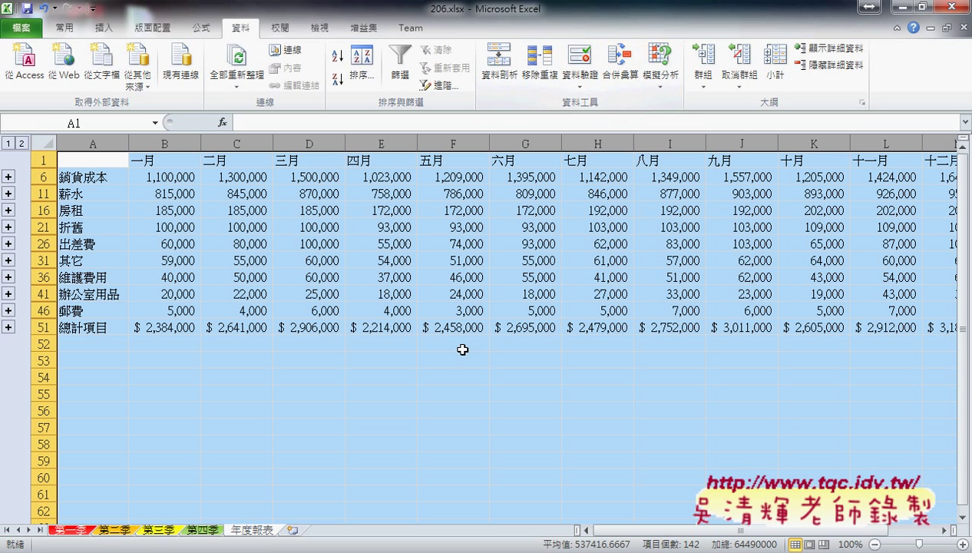
mouse_move(165, 159)
left_mouse_down()
mouse_move(336, 314)
mouse_move(335, 328)
left_mouse_up()
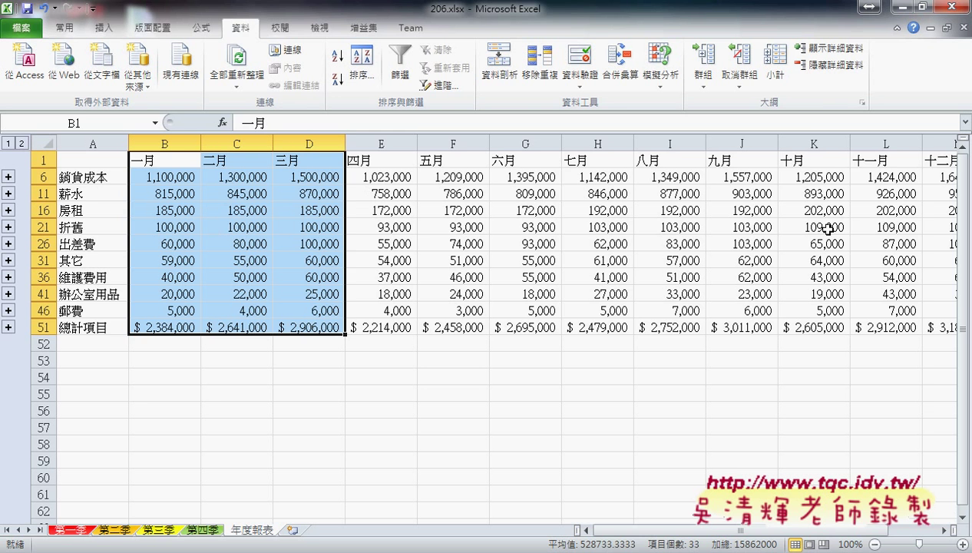
scroll(933, 522, "right", 2)
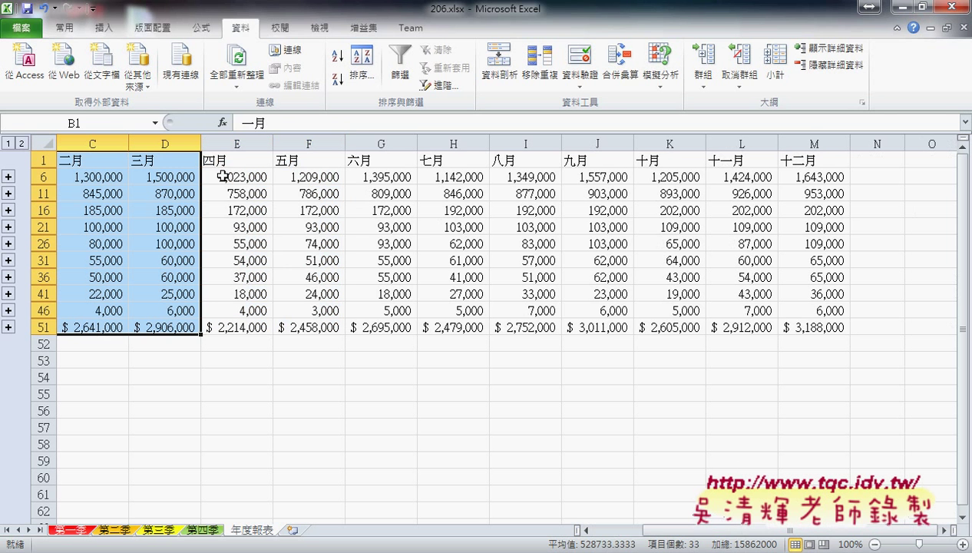
left_click_drag(234, 163, 821, 325)
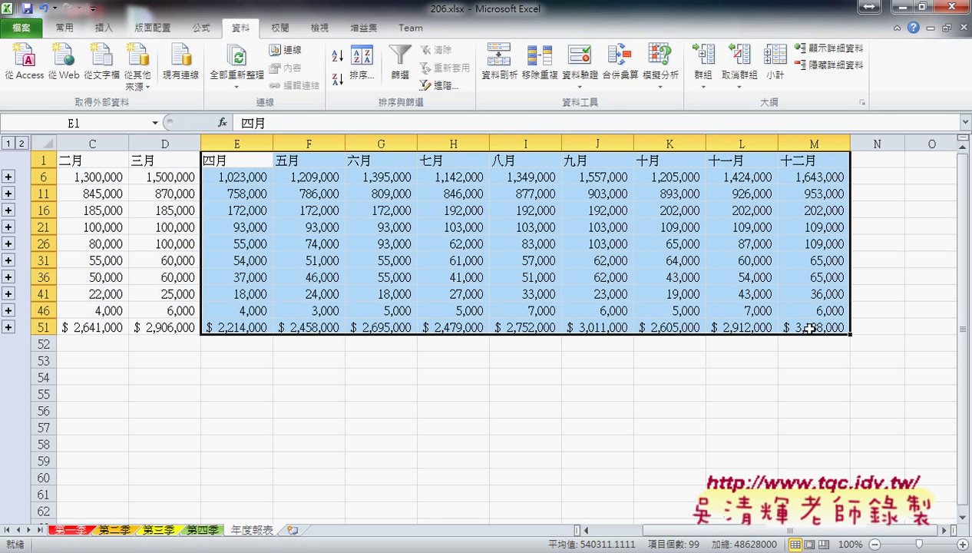